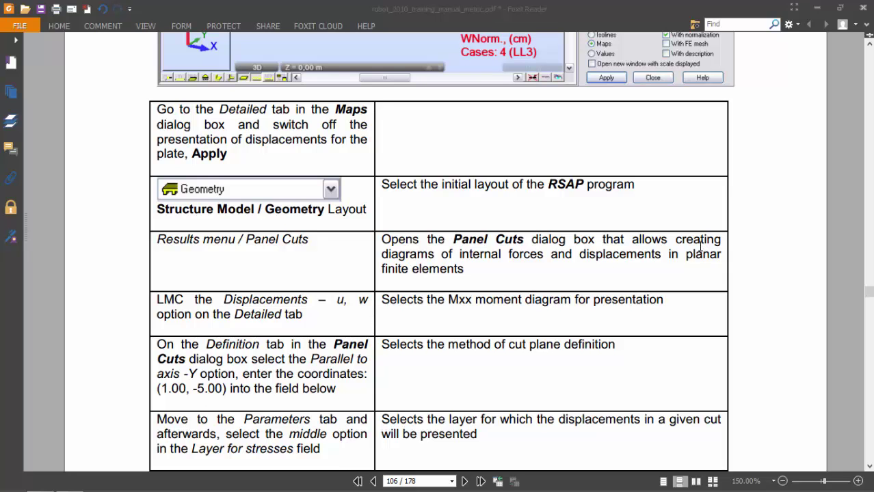
Back in Robot, pick the Structure Model > Geometry layout and orbit the slab lower
scroll(542, 220, up, 1)
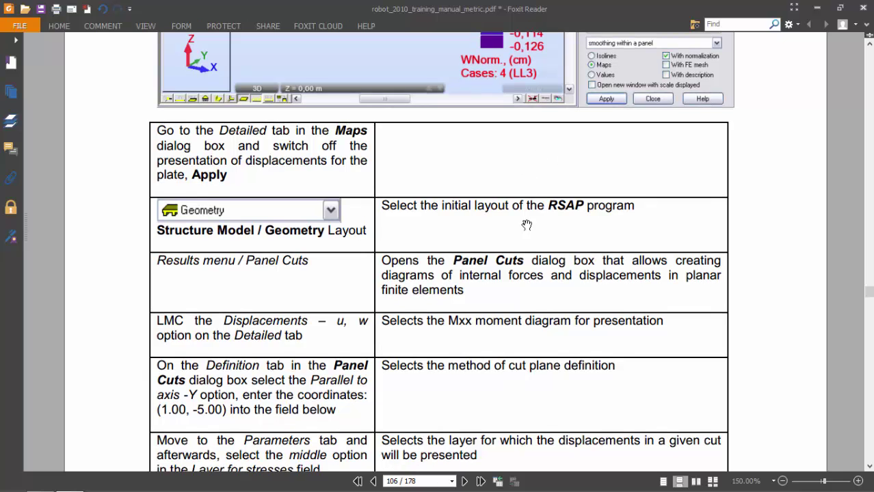
drag(527, 225, 527, 181)
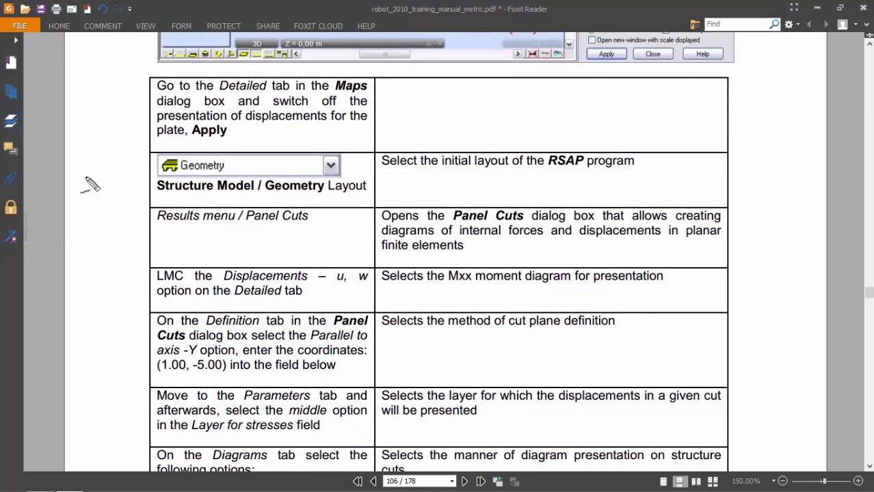
mouse_move(80, 175)
mouse_down()
mouse_move(126, 178)
mouse_move(119, 182)
mouse_up()
drag(231, 222, 313, 228)
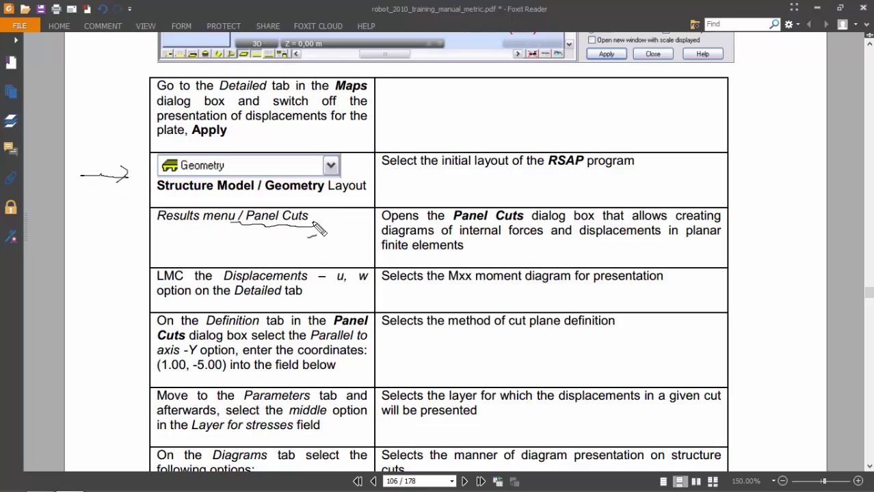
key(Escape)
key(alt+Tab)
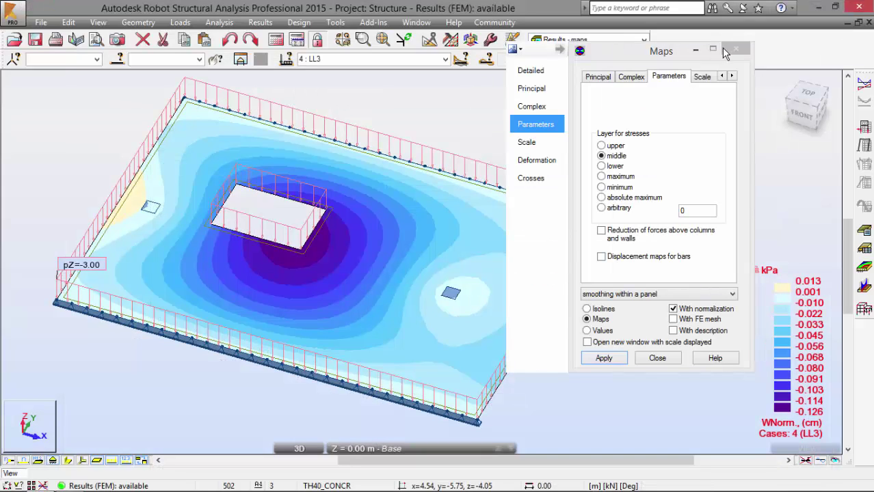
drag(623, 46, 623, 85)
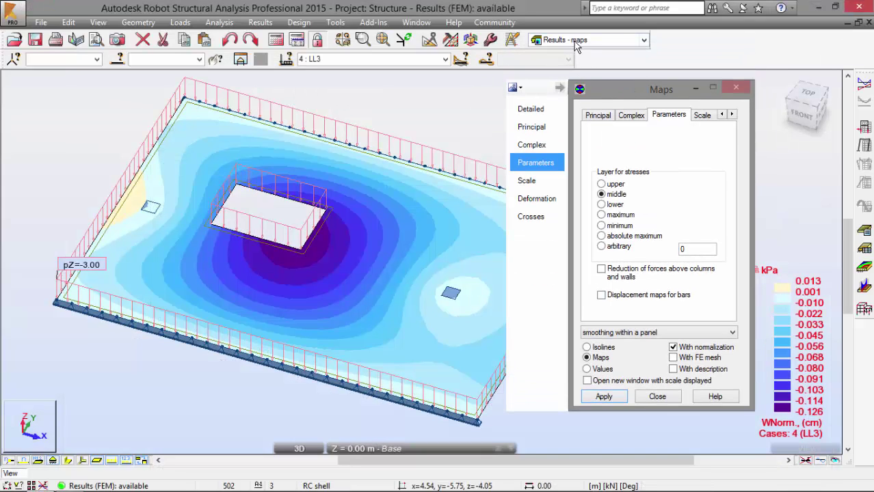
click(572, 42)
click(568, 53)
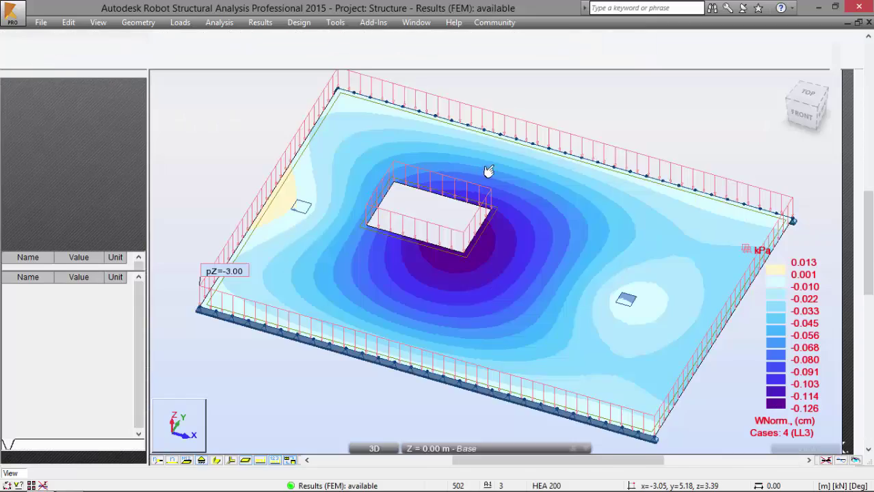
mouse_move(488, 171)
shift+middle_down()
mouse_move(468, 176)
mouse_move(479, 157)
shift+middle_up()
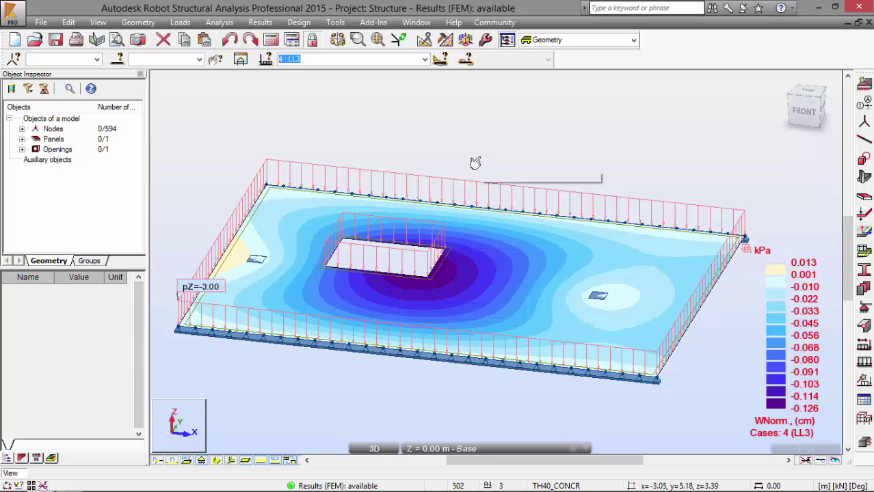
Open Panel Cuts and switch its Detailed component from Moments xx to Displacements z
click(260, 22)
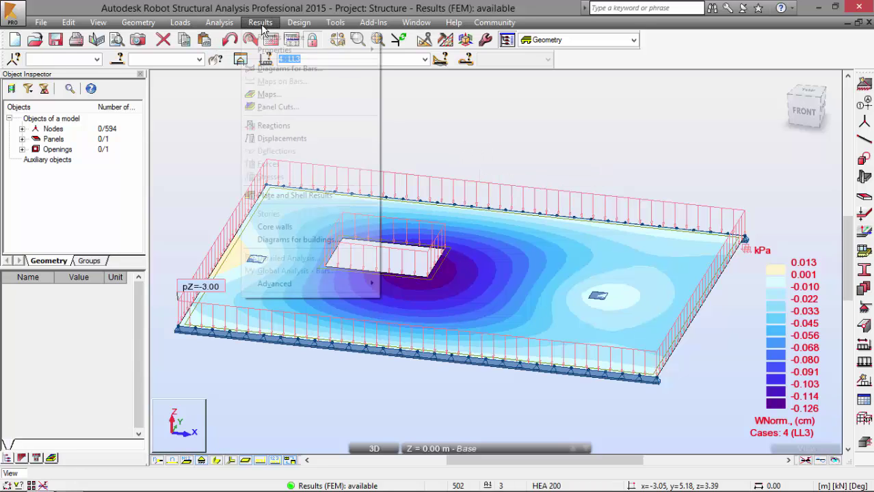
click(275, 110)
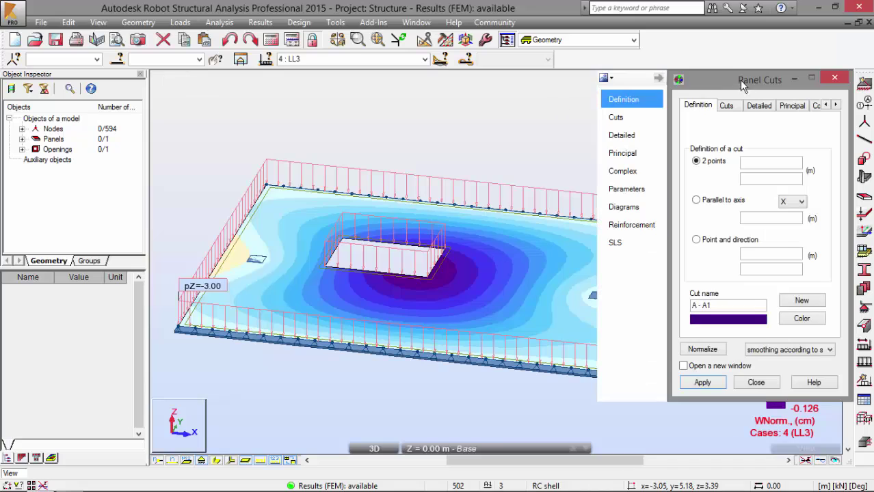
drag(743, 84, 708, 80)
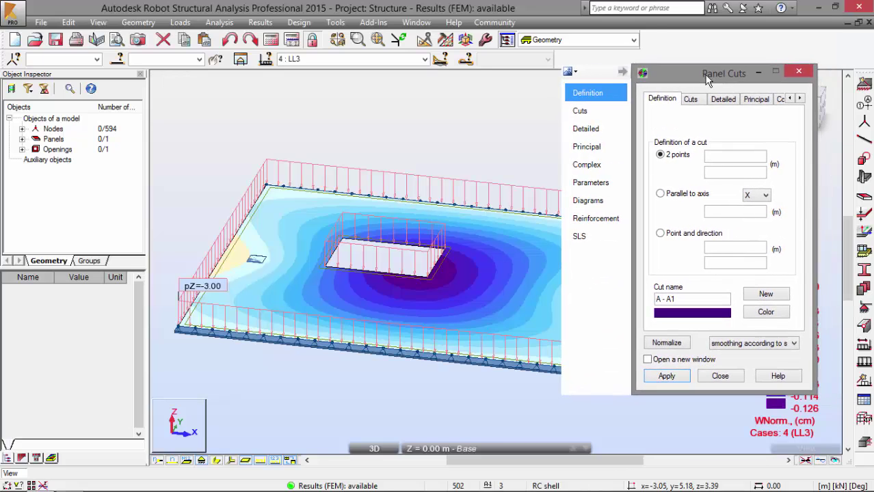
click(598, 129)
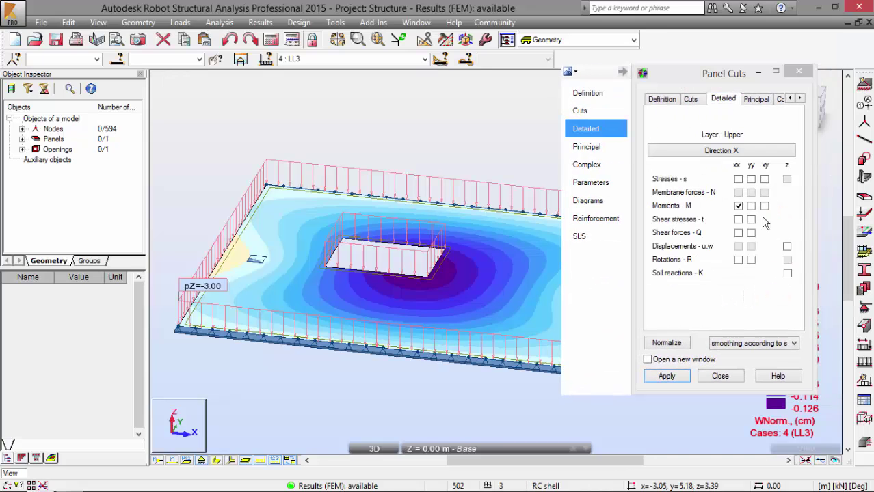
click(787, 247)
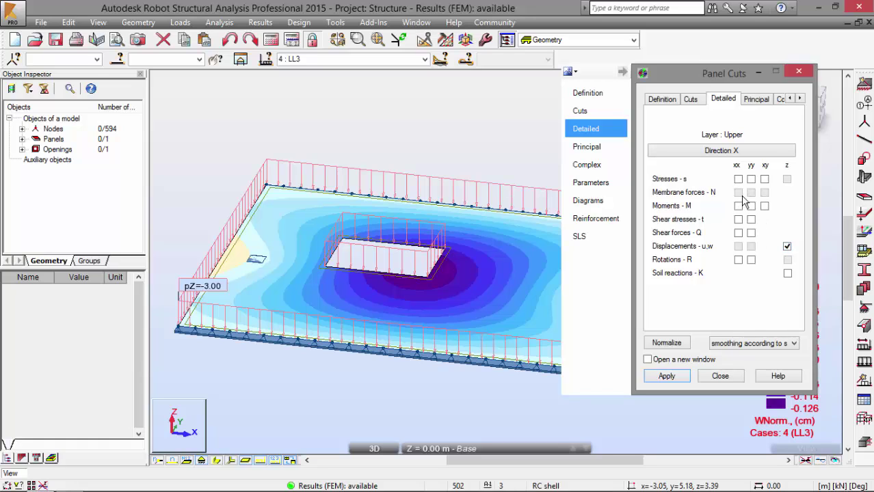
click(663, 99)
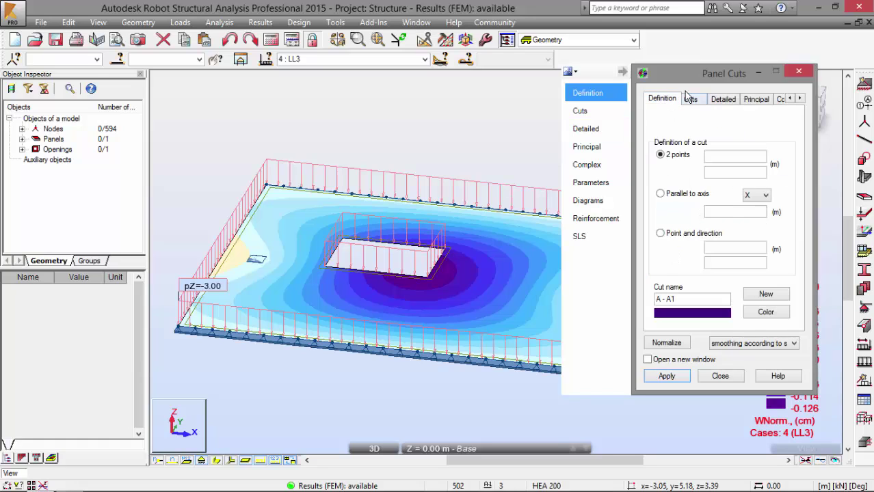
Define the cut parallel to the Y axis and enter 1.5 m as its position
click(677, 196)
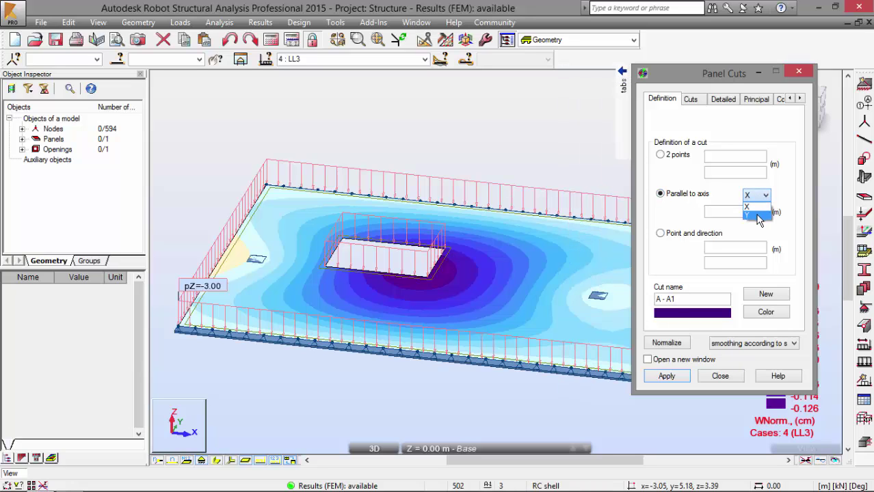
click(757, 216)
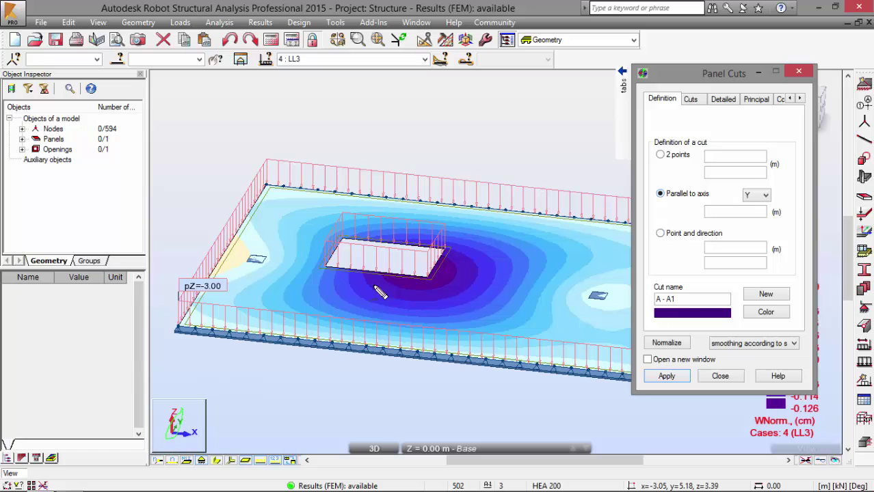
click(537, 181)
click(260, 355)
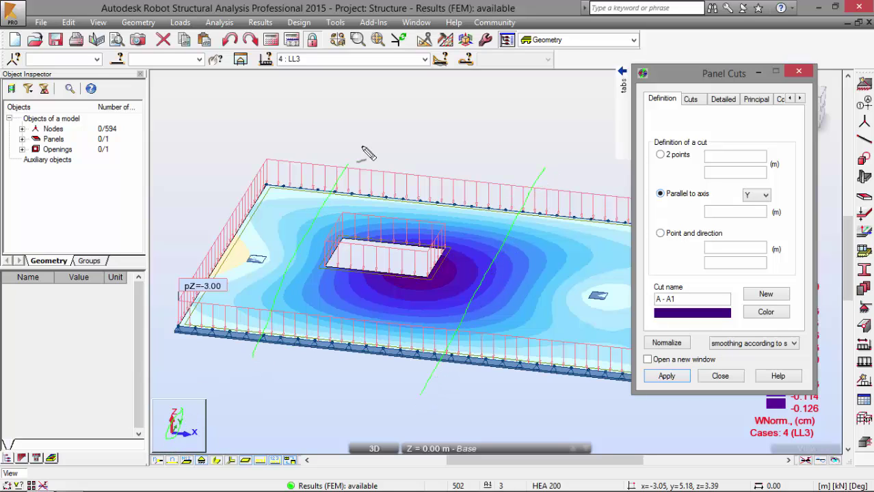
click(520, 345)
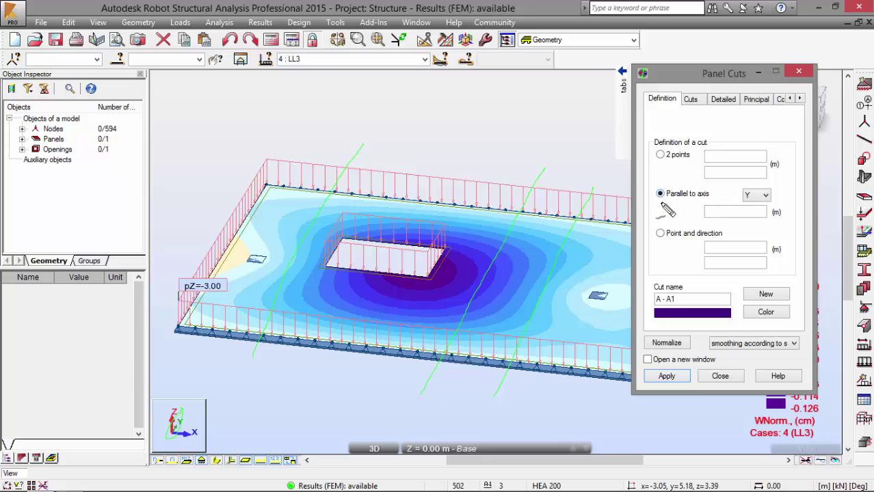
mouse_move(661, 202)
mouse_down()
mouse_move(758, 200)
mouse_move(711, 217)
mouse_move(742, 205)
mouse_move(715, 195)
mouse_move(696, 215)
mouse_move(766, 230)
mouse_move(774, 211)
mouse_move(714, 194)
mouse_up()
key(Escape)
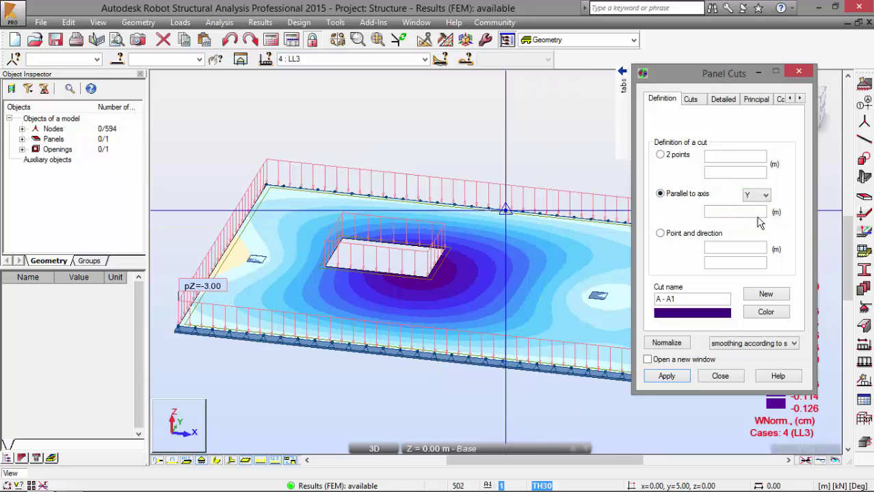
click(736, 213)
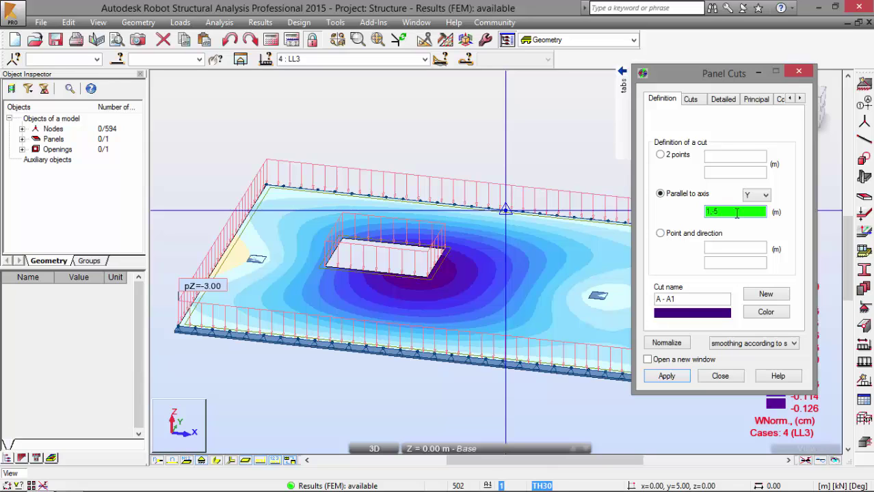
Draw cut A-A1's filled, labelled displacement diagram on the middle layer and minimise Panel Cuts
mouse_move(624, 129)
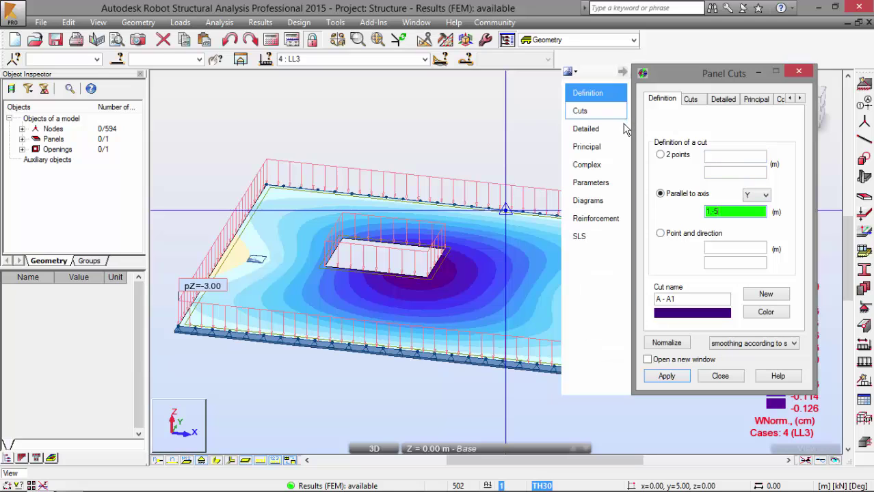
click(590, 182)
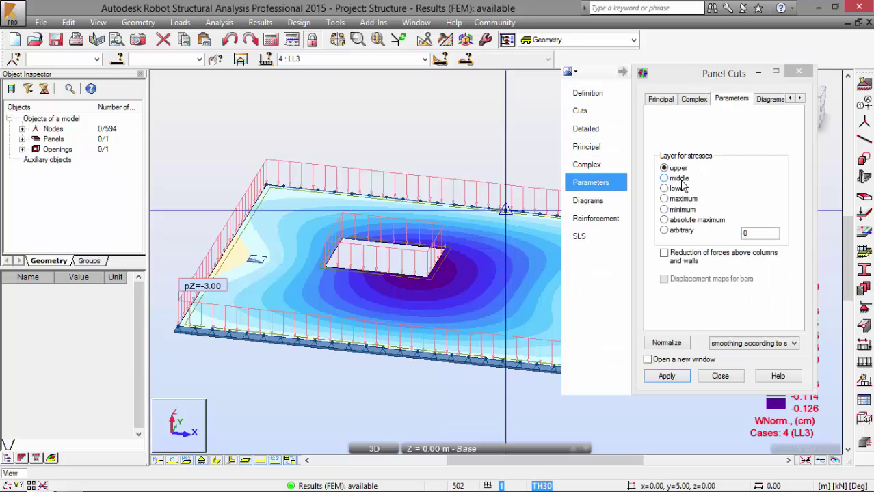
click(681, 180)
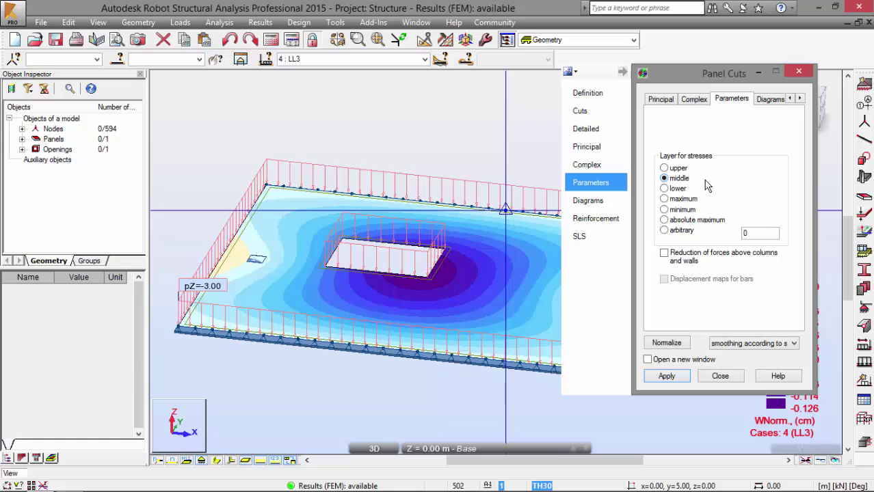
click(612, 201)
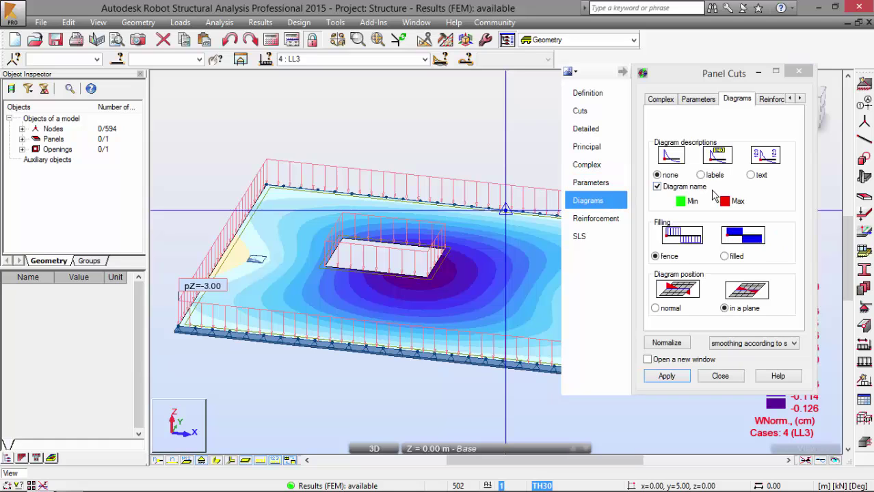
click(725, 257)
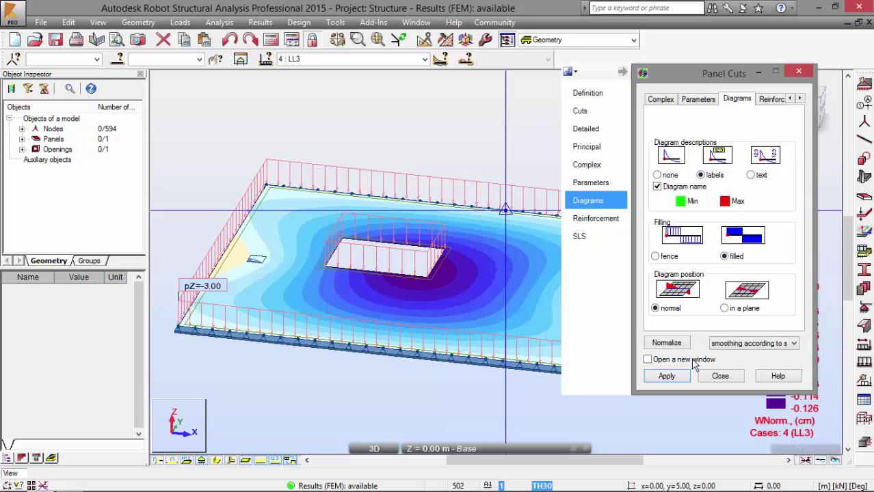
click(666, 376)
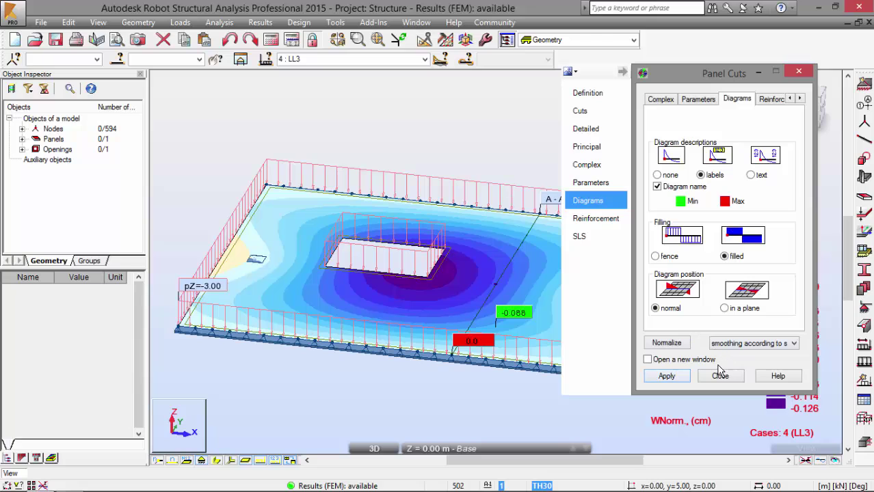
click(758, 71)
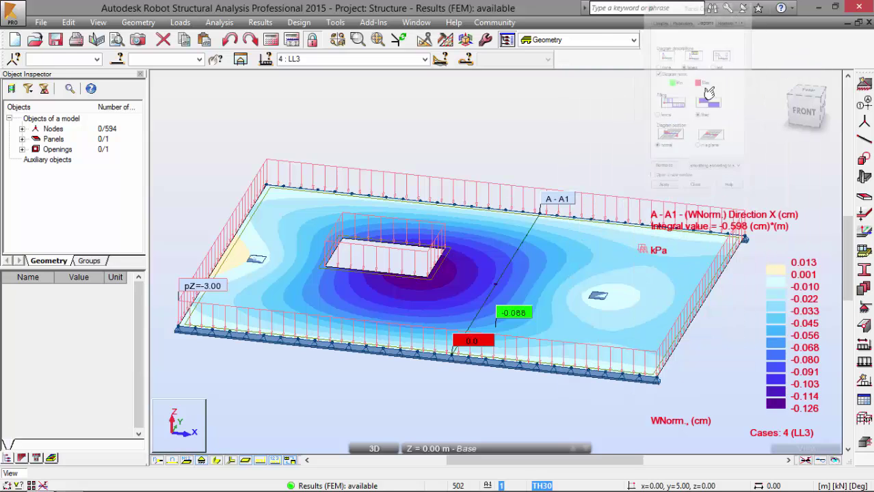
Orbit the view, then switch to a side elevation zoomed to fit so the -0.088 cm curve shows
drag(643, 183, 560, 226)
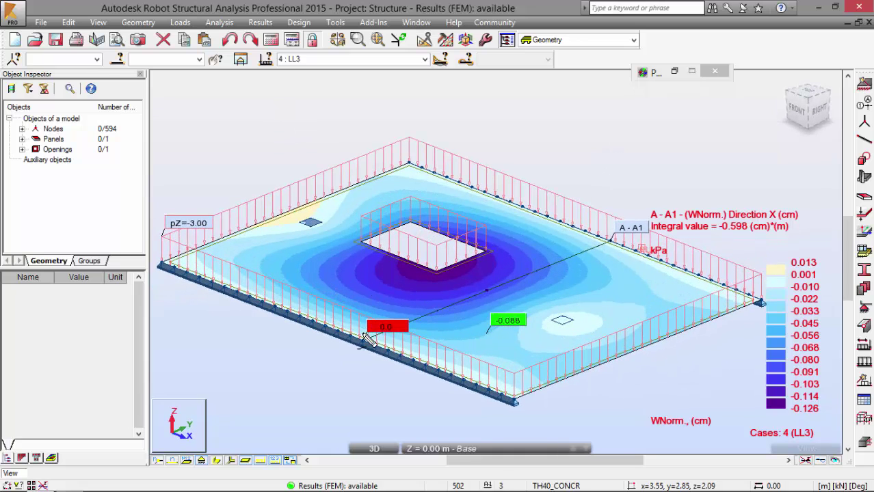
mouse_move(370, 340)
mouse_down()
mouse_move(355, 346)
mouse_move(441, 323)
mouse_move(565, 269)
mouse_move(636, 225)
mouse_move(393, 327)
mouse_move(380, 311)
mouse_up()
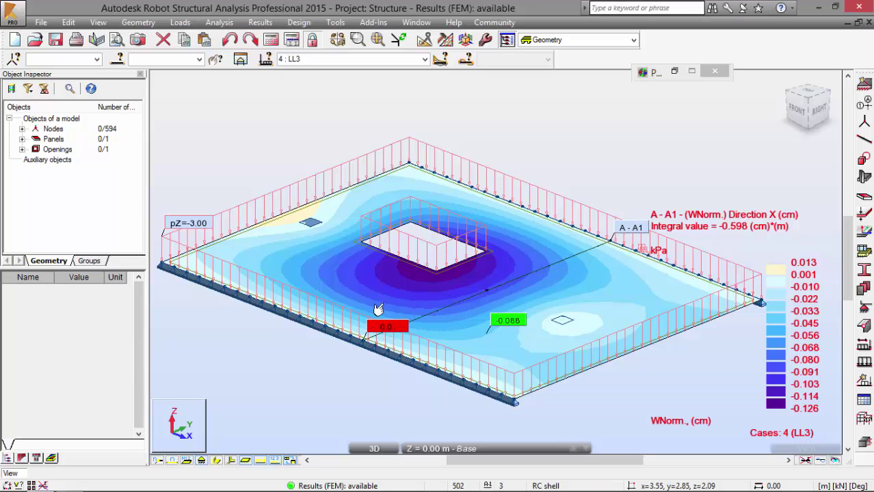
shift+middle_drag(601, 237, 559, 230)
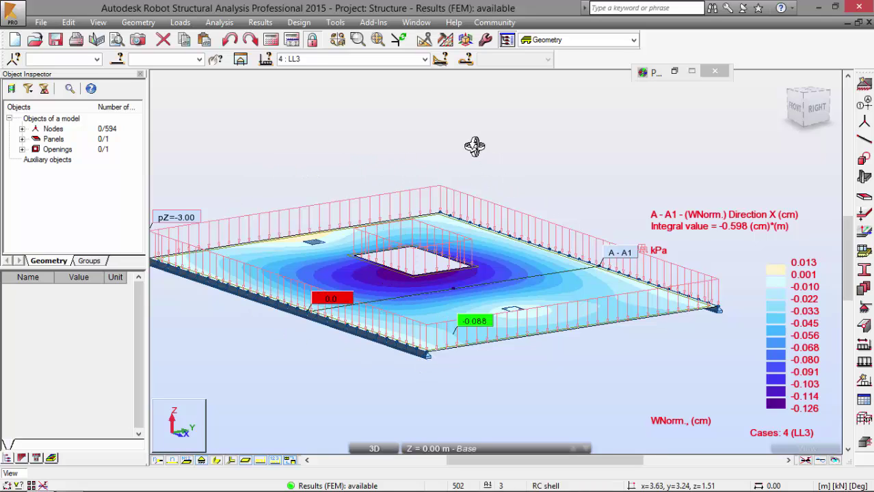
drag(463, 141, 398, 116)
key(ctrl+alt+x)
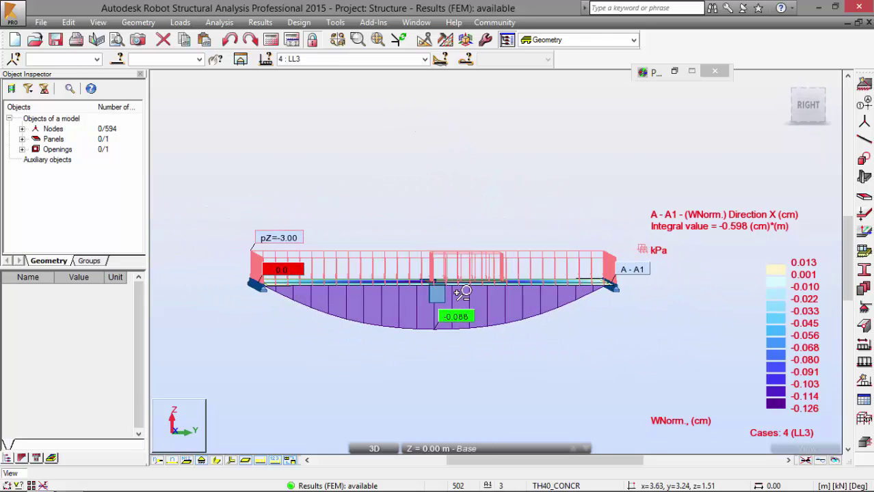
mouse_move(464, 292)
mouse_down()
mouse_move(468, 302)
mouse_move(472, 283)
mouse_up()
key(ctrl+alt+d)
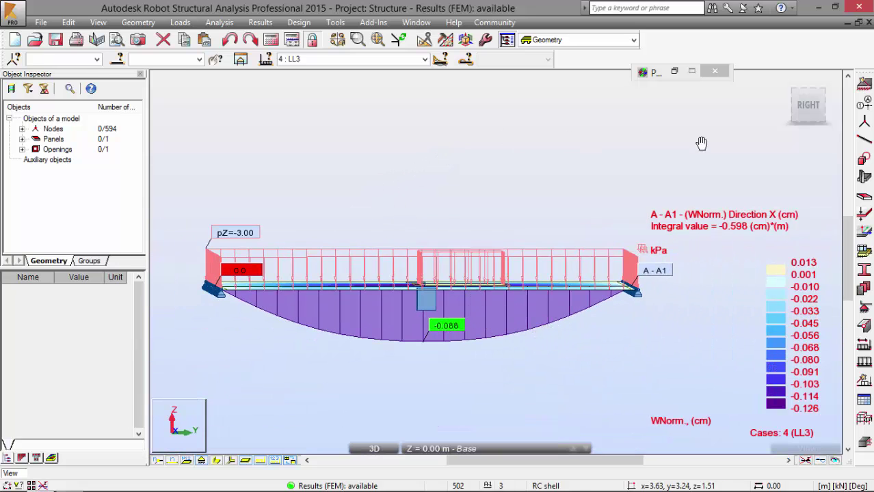
Untick cut A - A1 in Panel Cuts and apply to remove its diagram
click(675, 72)
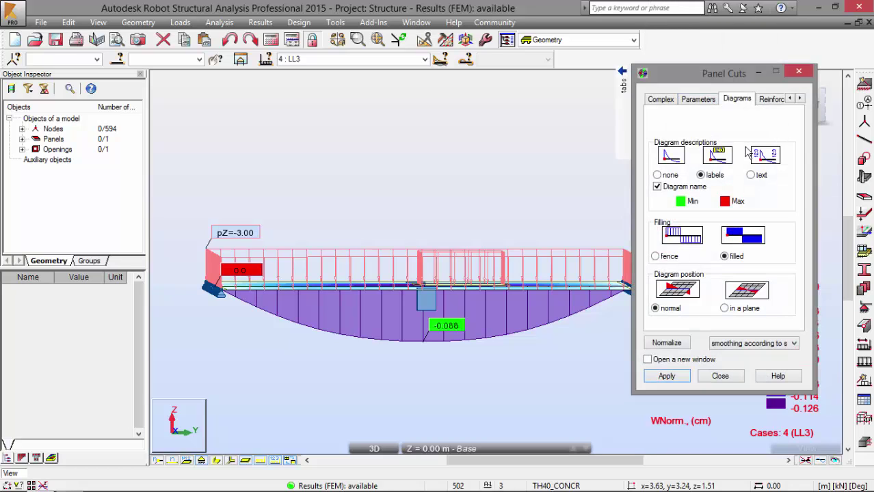
click(789, 98)
click(790, 98)
click(663, 100)
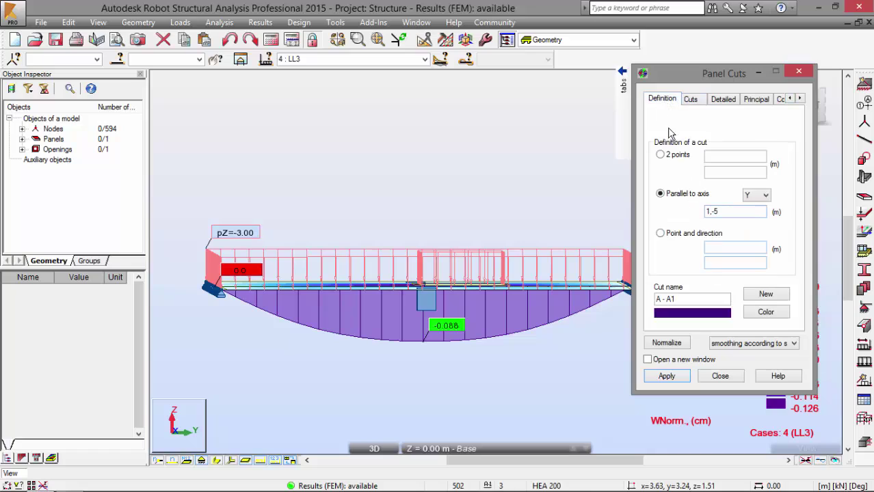
click(691, 100)
click(654, 172)
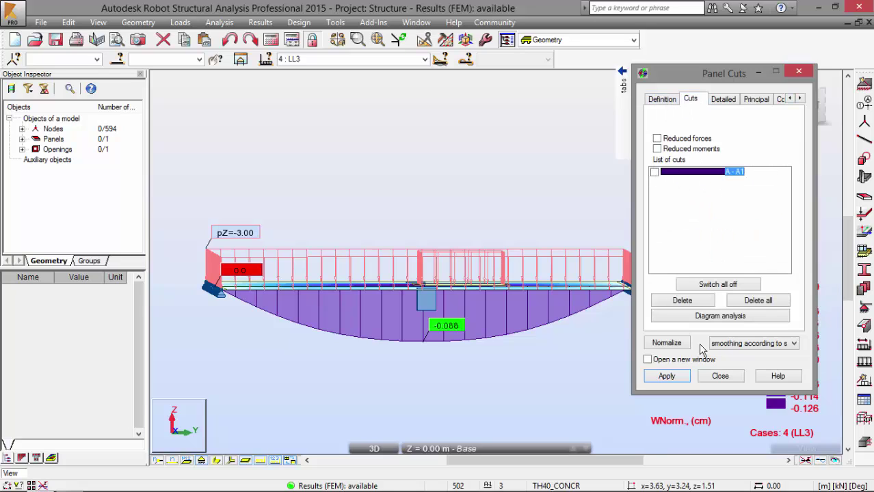
click(667, 376)
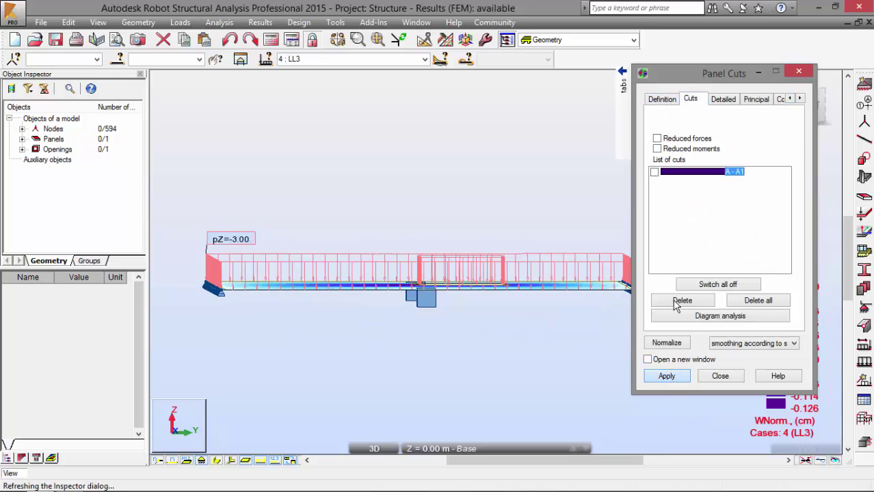
Apply Displacements z from the Detailed tab, then restore the plain mesh view
click(729, 99)
click(787, 247)
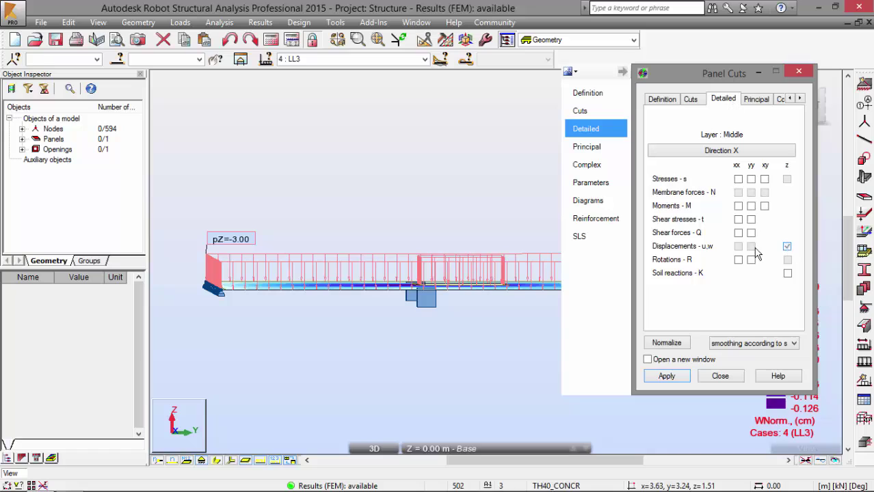
click(667, 376)
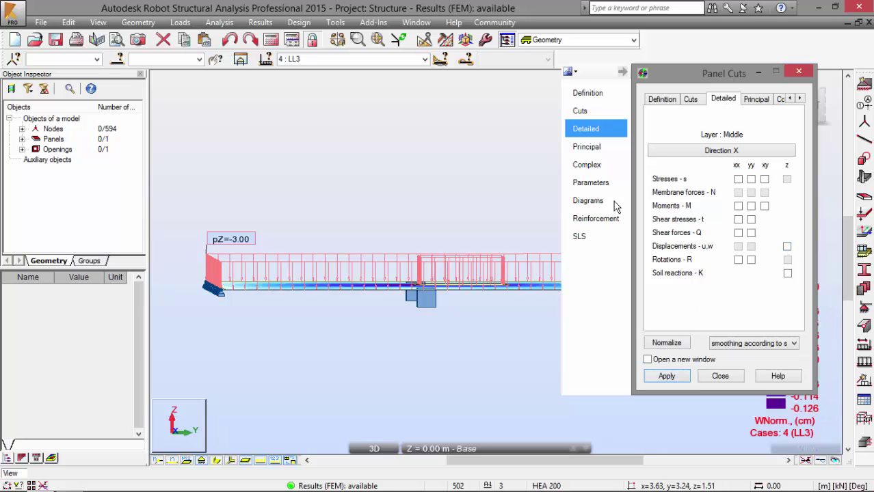
drag(410, 171, 564, 236)
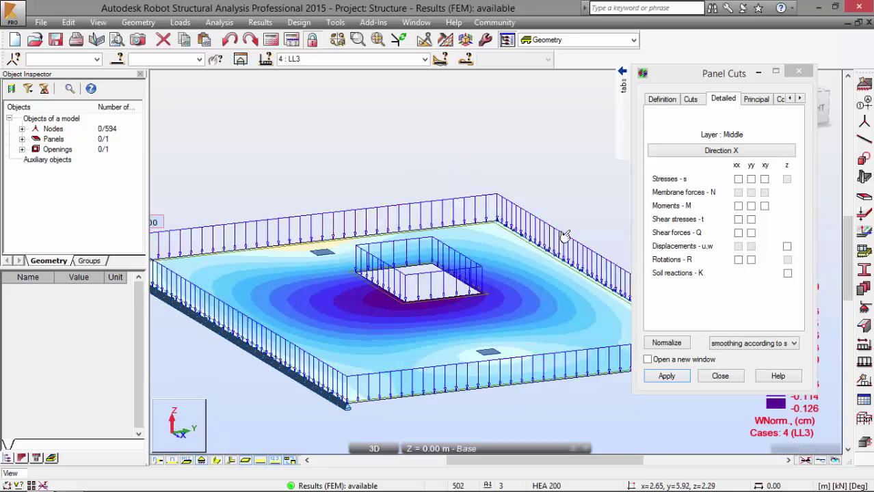
click(805, 461)
drag(225, 156, 350, 165)
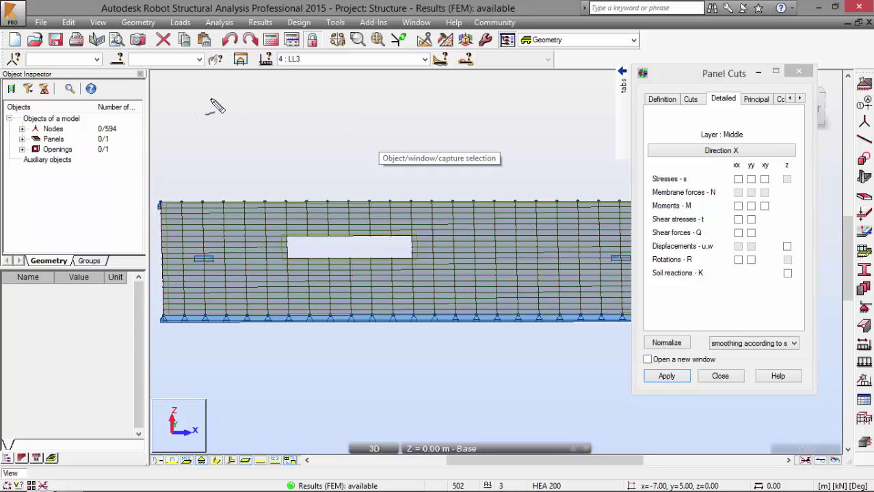
mouse_move(214, 98)
mouse_down()
mouse_move(237, 123)
mouse_move(244, 101)
mouse_move(263, 111)
mouse_move(281, 101)
mouse_move(285, 83)
mouse_move(307, 112)
mouse_up()
mouse_move(334, 77)
mouse_down()
mouse_move(365, 108)
mouse_move(394, 89)
mouse_move(430, 102)
mouse_up()
drag(437, 96, 446, 96)
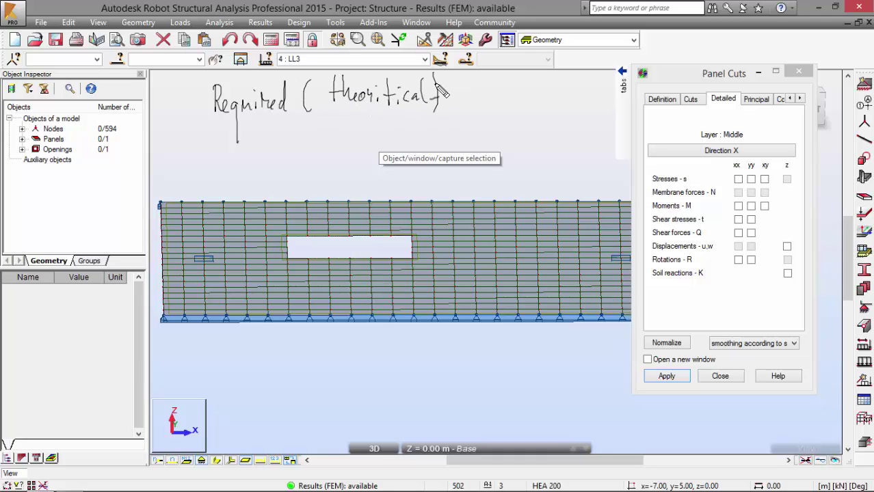
mouse_move(233, 152)
mouse_down()
mouse_move(208, 156)
mouse_move(213, 174)
mouse_move(241, 178)
mouse_move(252, 147)
mouse_move(283, 164)
mouse_up()
mouse_move(309, 133)
mouse_down()
mouse_move(320, 161)
mouse_move(350, 157)
mouse_move(362, 154)
mouse_move(364, 123)
mouse_move(373, 164)
mouse_up()
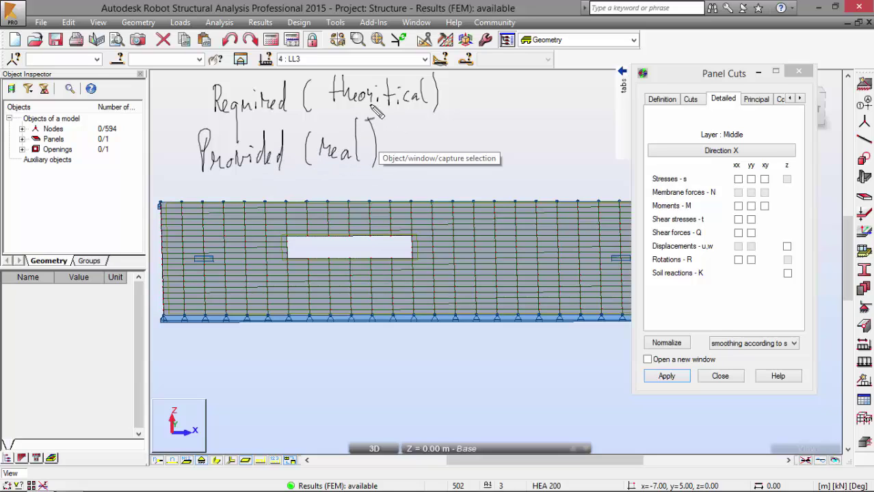
mouse_move(192, 120)
mouse_down()
mouse_move(282, 125)
mouse_move(444, 112)
mouse_up()
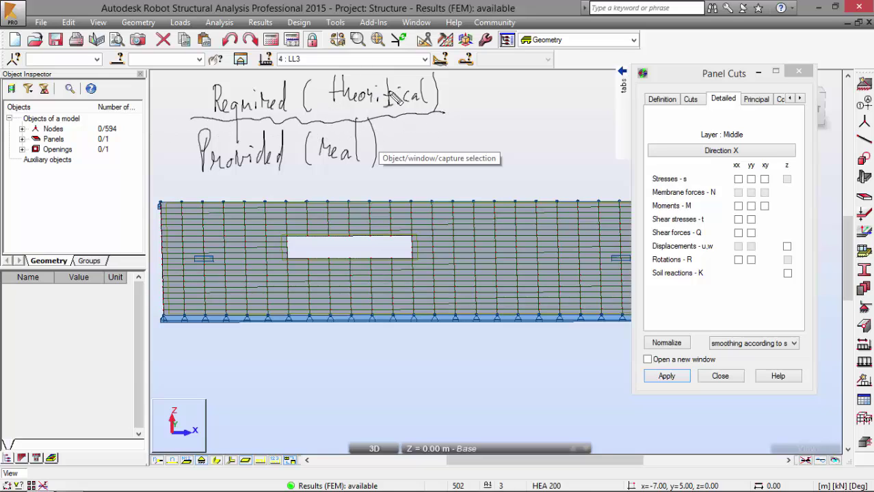
Switch to the RC Design 'Slab - required reinforcement' layout and maximise the view on the slab
key(Escape)
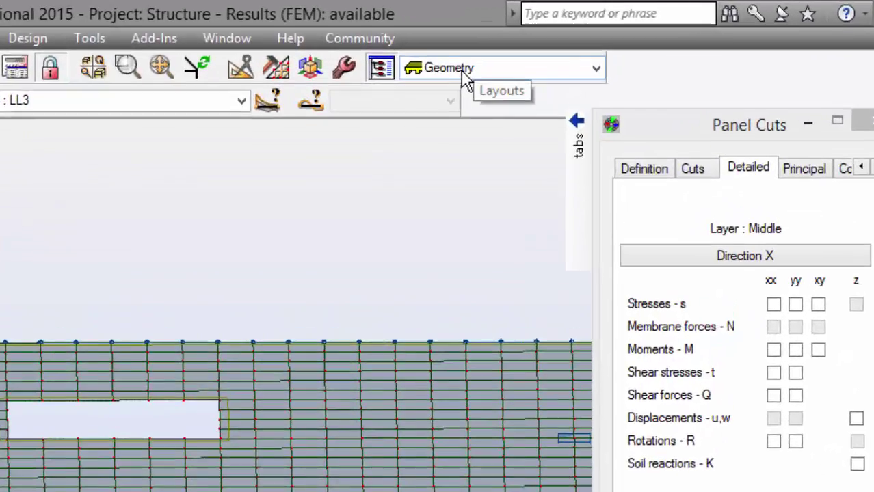
click(464, 71)
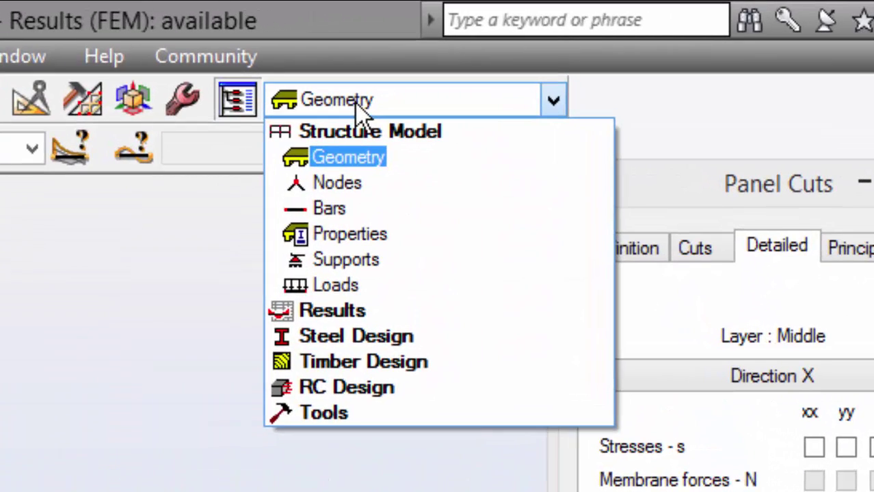
click(355, 386)
click(387, 263)
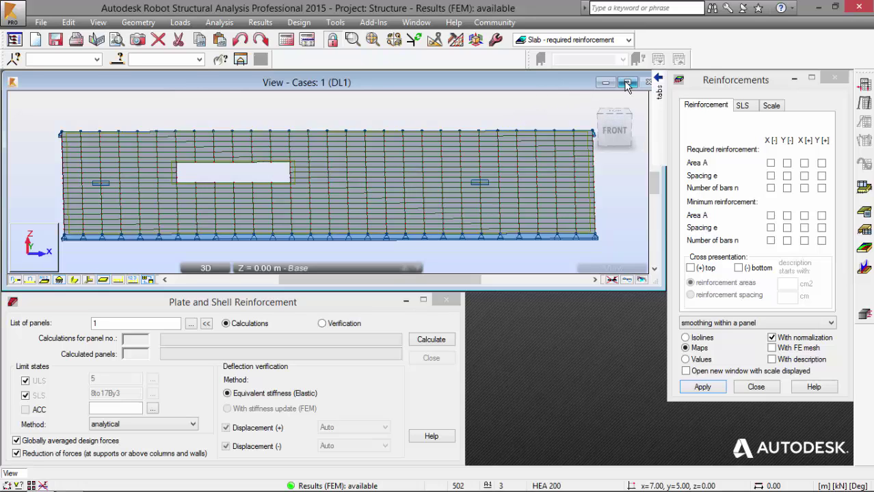
click(627, 85)
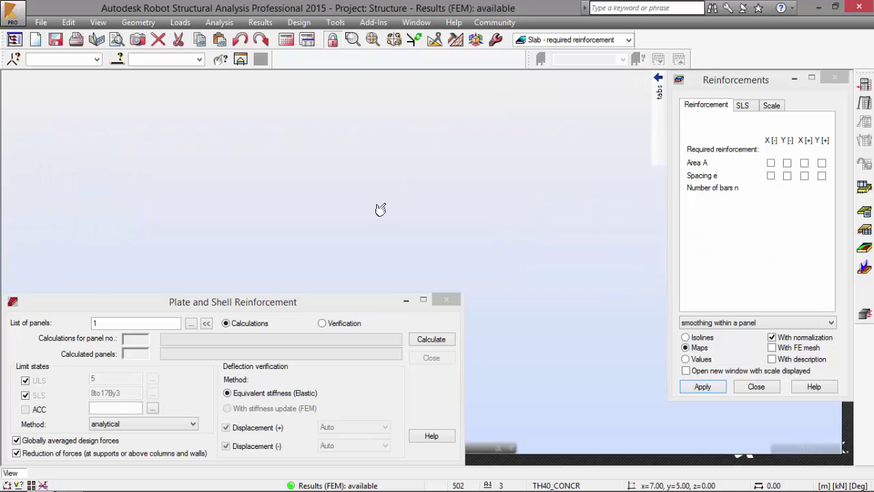
middle_drag(378, 209, 213, 281)
scroll(412, 151, down, 3)
Limit the reinforcement calculation load cases to ULS 5 and SLS 8
drag(211, 298, 214, 83)
middle_drag(331, 333, 374, 393)
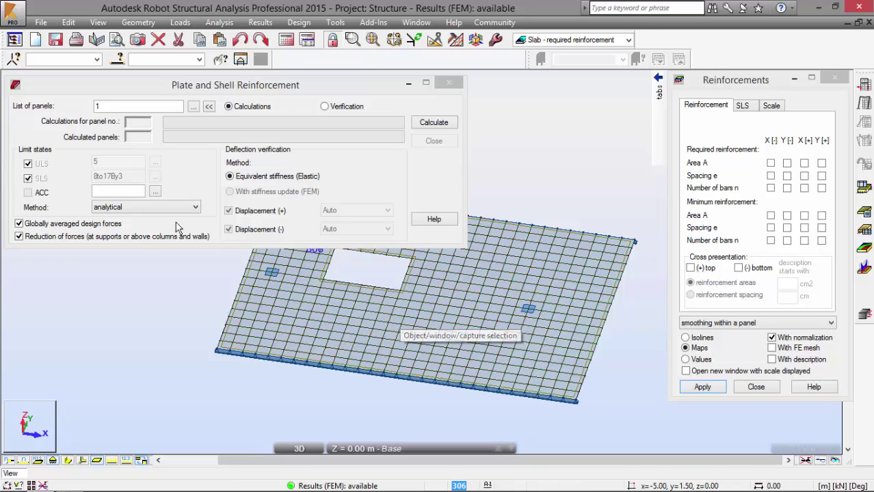
click(28, 164)
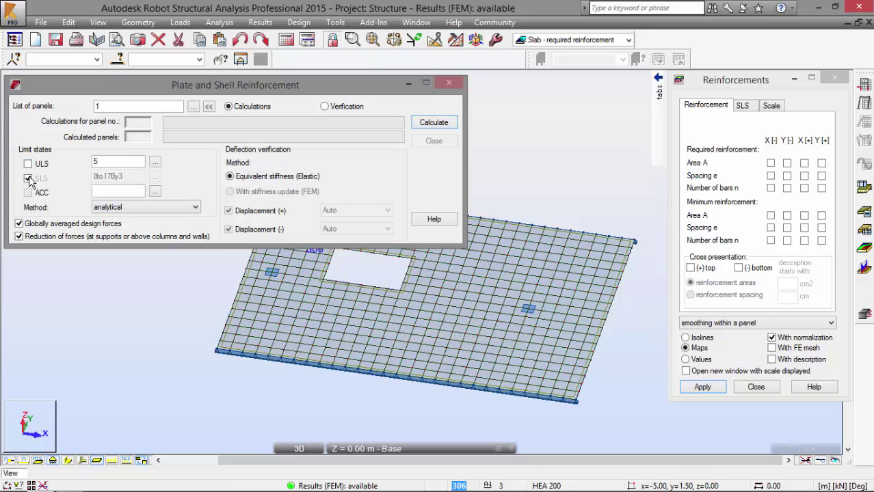
click(28, 177)
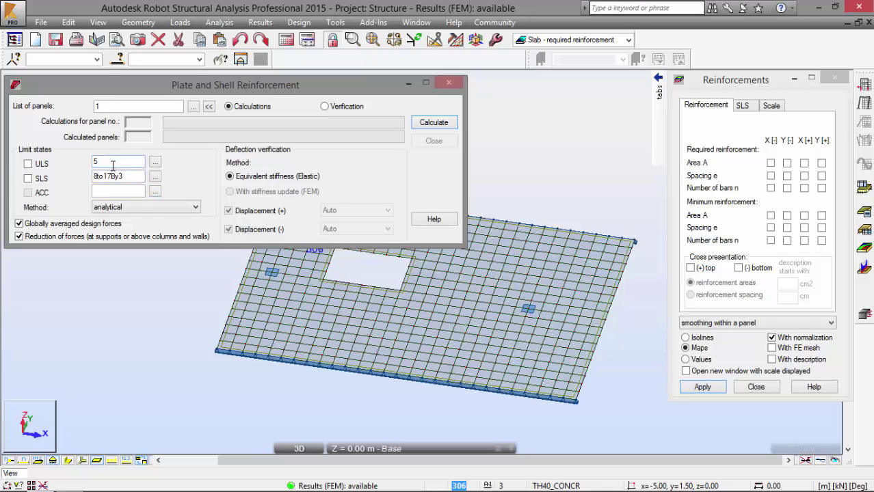
drag(134, 176, 89, 177)
Open the Method list of analytical, Wood&Armer and NEN options, and sketch M and N arrows
click(121, 206)
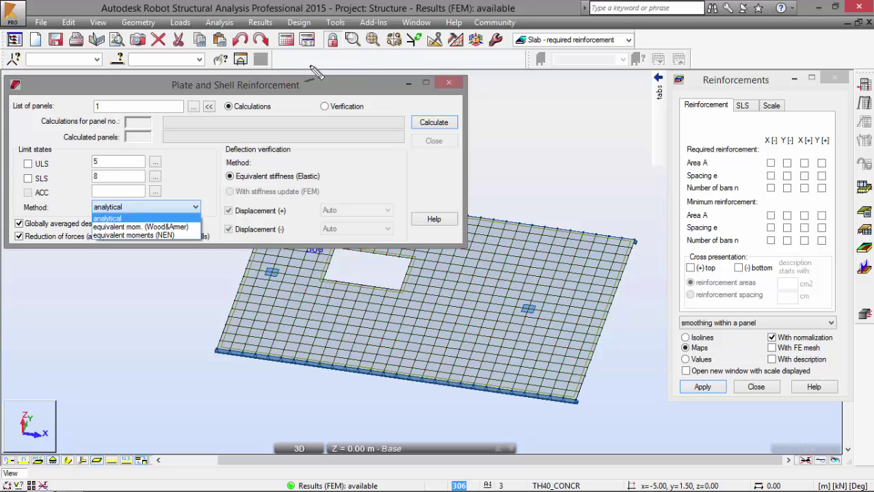
mouse_move(568, 152)
mouse_down()
mouse_move(547, 119)
mouse_move(556, 136)
mouse_move(617, 138)
mouse_move(577, 137)
mouse_move(600, 164)
mouse_move(614, 145)
mouse_up()
mouse_move(558, 109)
mouse_down()
mouse_move(587, 104)
mouse_move(572, 84)
mouse_up()
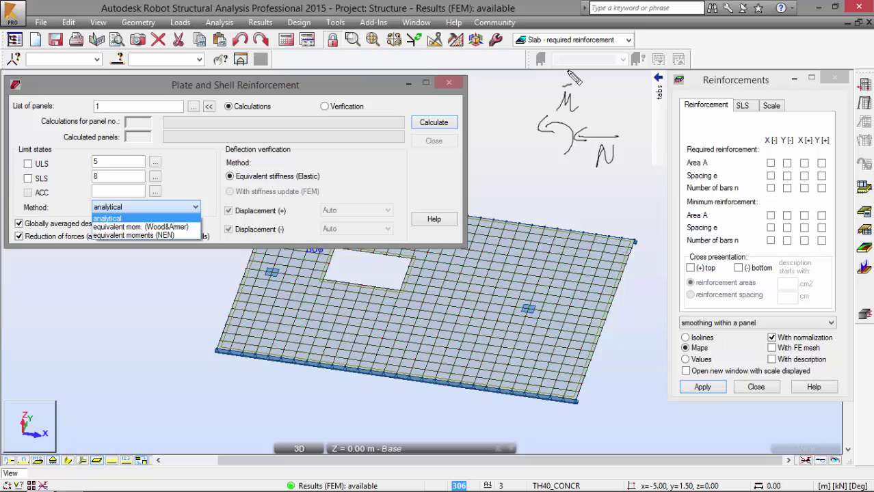
mouse_move(103, 240)
mouse_down()
mouse_move(89, 257)
mouse_move(170, 242)
mouse_up()
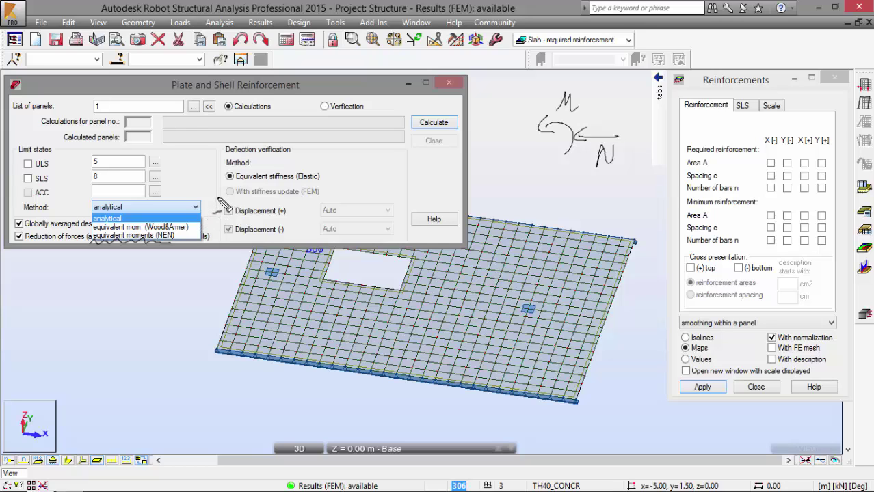
Keep the analytical method and zoom in on the column area around node 258, circling it
click(164, 219)
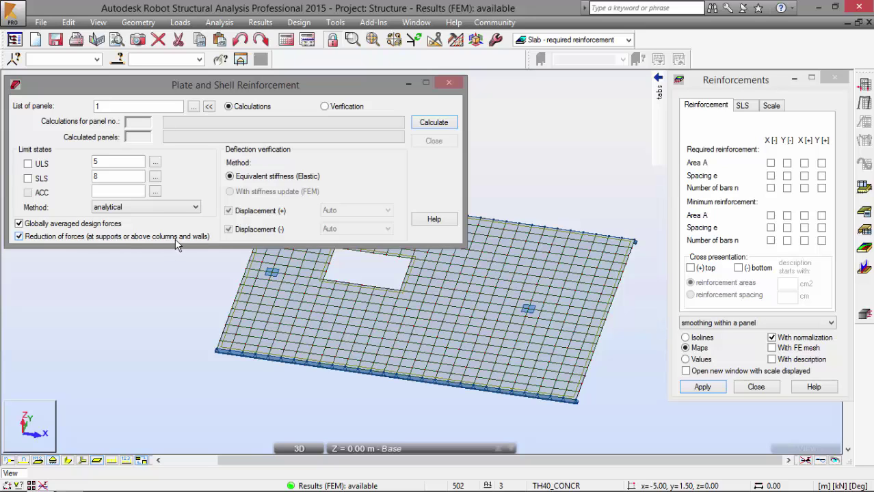
middle_drag(383, 319, 354, 320)
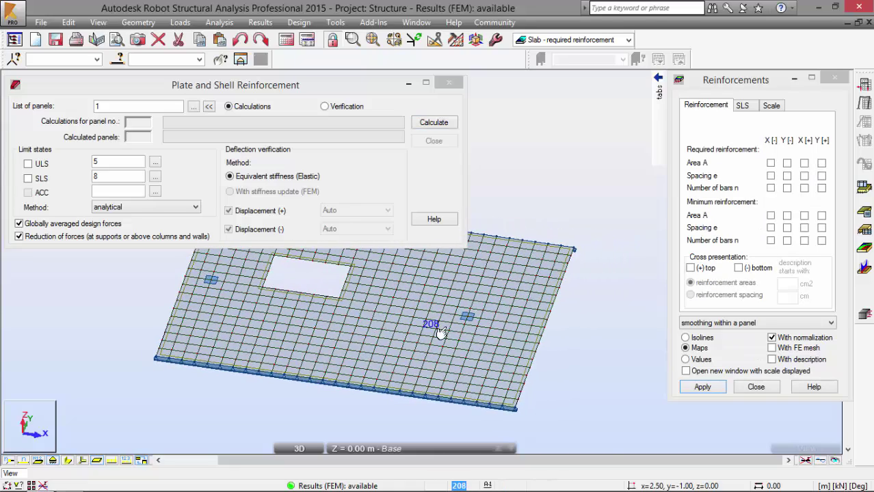
scroll(481, 311, up, 5)
scroll(481, 311, up, 2)
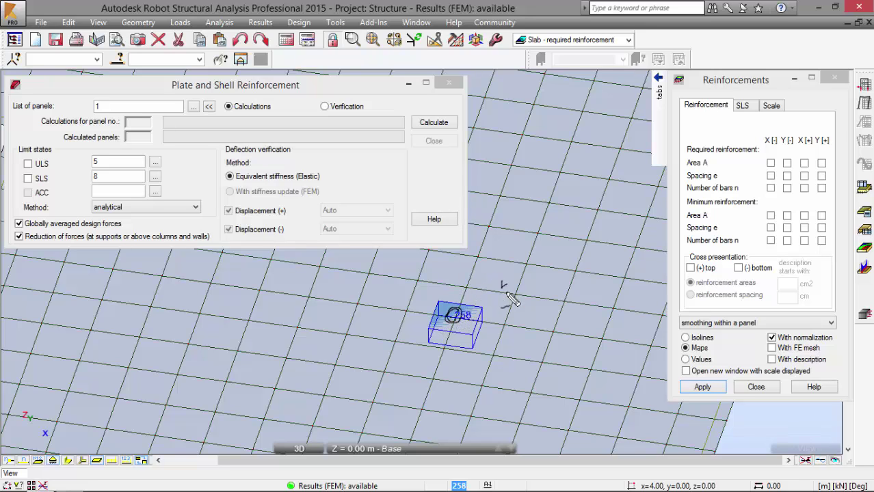
mouse_move(503, 284)
mouse_down()
mouse_move(460, 280)
mouse_move(400, 326)
mouse_move(408, 348)
mouse_move(447, 372)
mouse_move(478, 366)
mouse_move(509, 331)
mouse_move(504, 290)
mouse_up()
drag(237, 224, 247, 220)
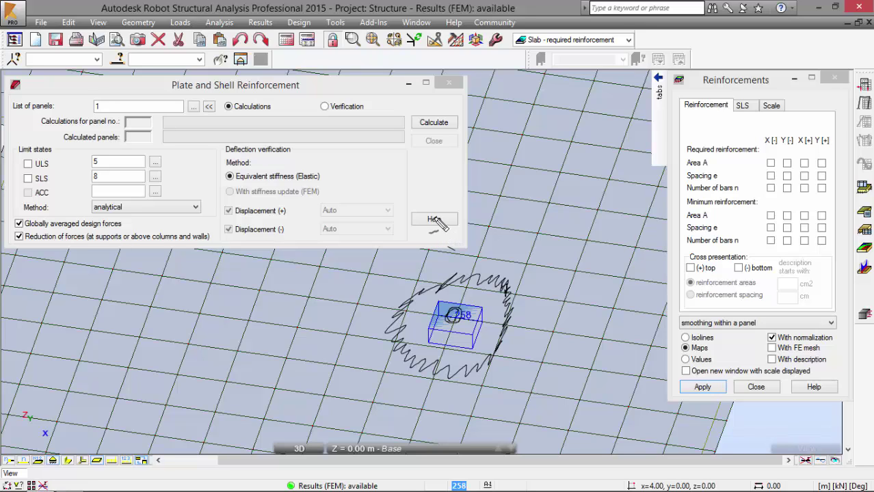
Run the required-reinforcement calculation for panel 1, then zoom out over the slab
click(434, 123)
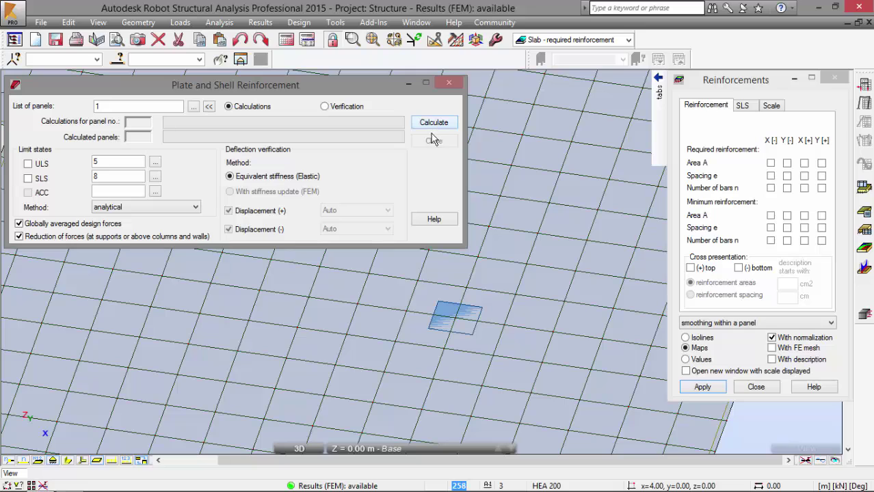
scroll(511, 242, down, 5)
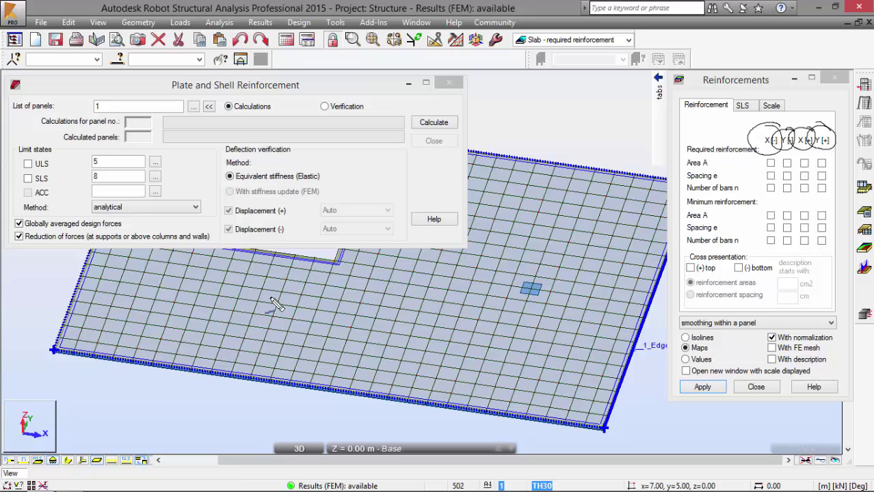
Display the panel's local axis systems on the slab
scroll(287, 304, down, 5)
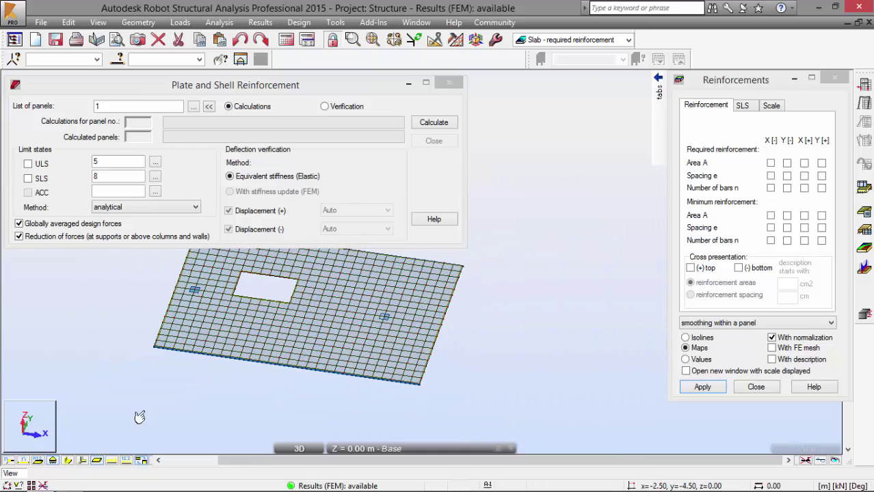
click(85, 462)
scroll(229, 321, up, 5)
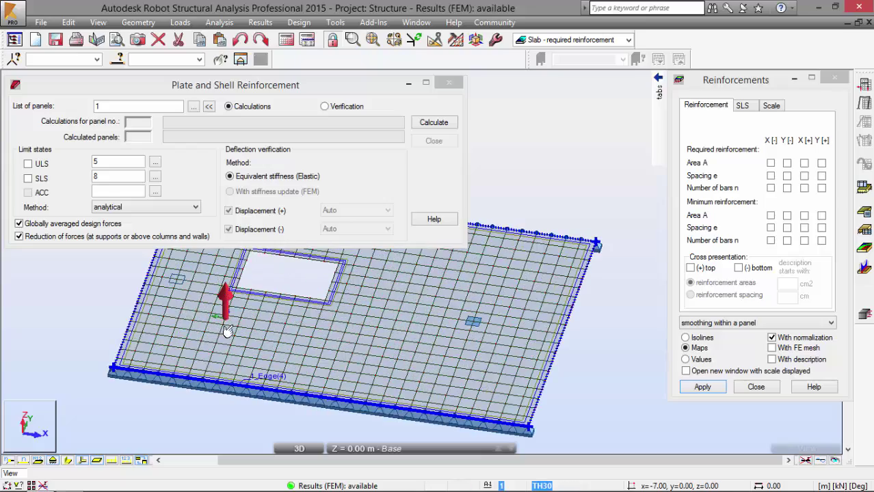
scroll(233, 291, up, 5)
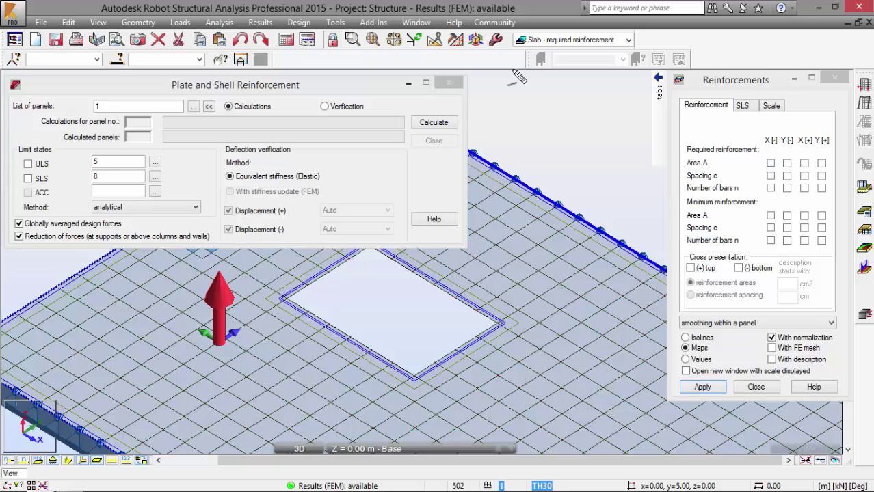
Measure a line across the slab, then shift the view to face the slab front-on
click(163, 375)
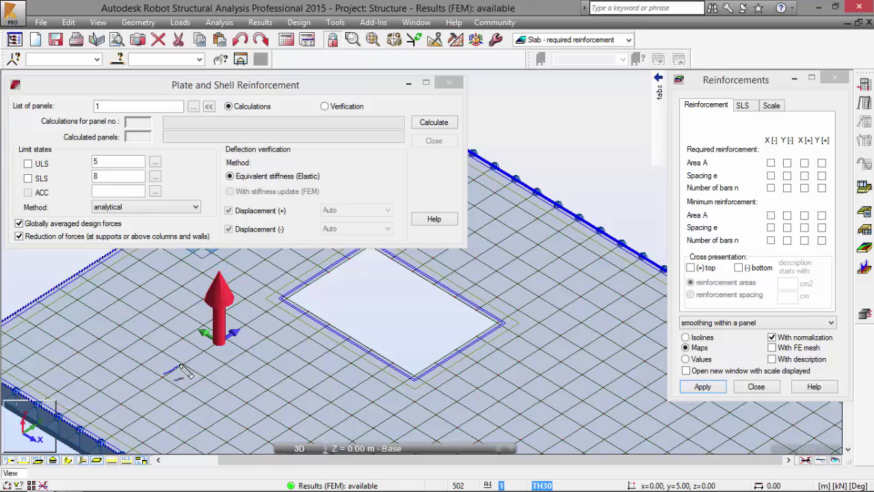
click(265, 310)
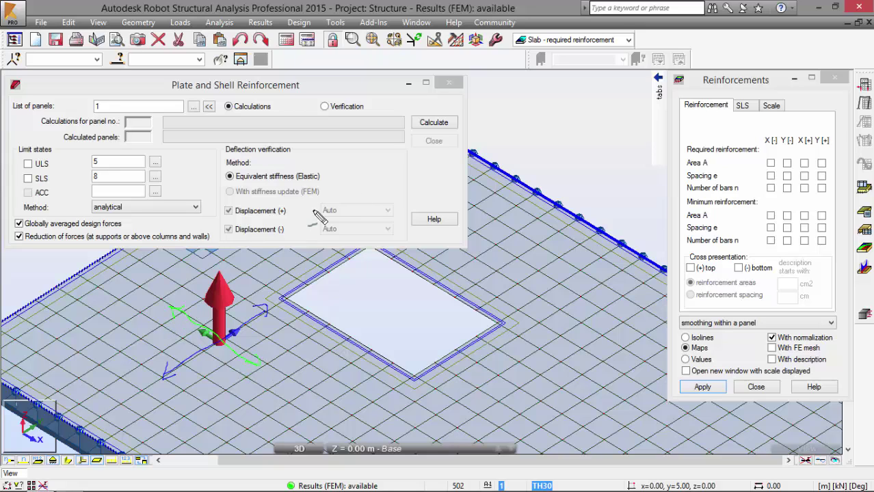
mouse_move(768, 145)
mouse_down()
mouse_move(803, 142)
mouse_move(816, 171)
mouse_move(814, 140)
mouse_up()
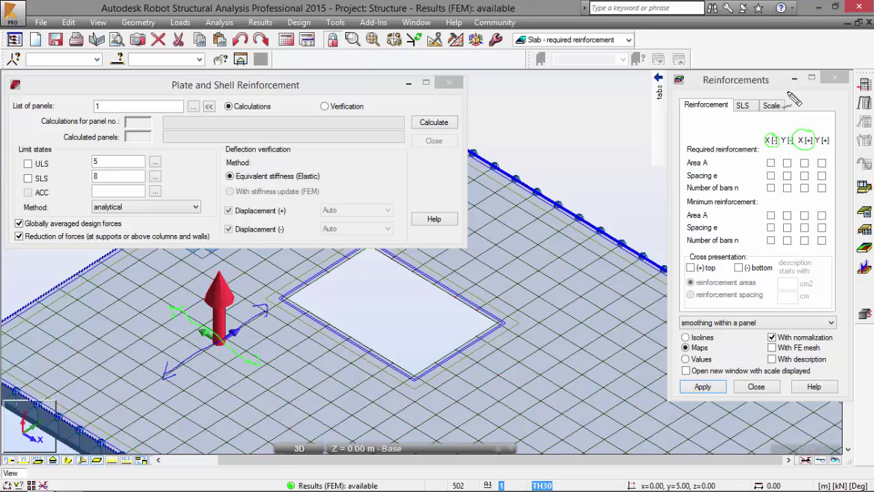
key(Escape)
mouse_move(579, 148)
middle_down()
mouse_move(536, 170)
mouse_move(468, 333)
mouse_move(368, 276)
middle_up()
scroll(536, 170, down, 4)
Draw the Area A X[-] map ([-]Ax Main, 0.01–10.78 cm2/m) on the slab
click(769, 163)
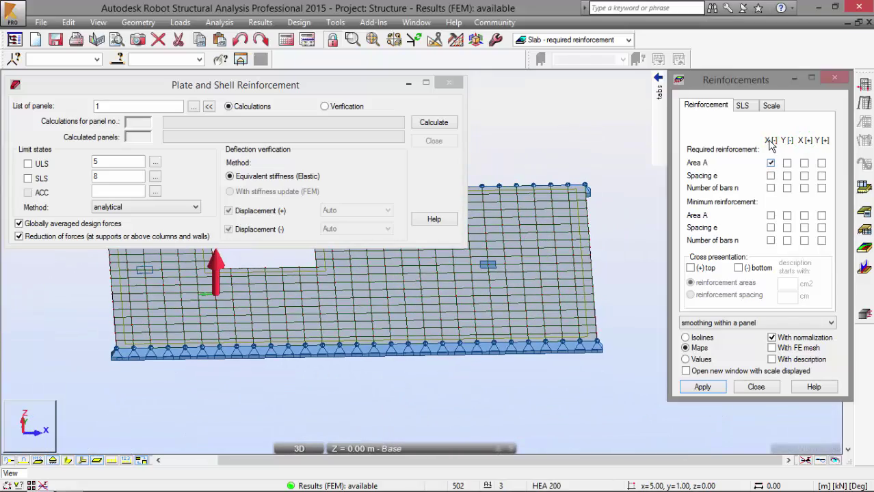
click(526, 166)
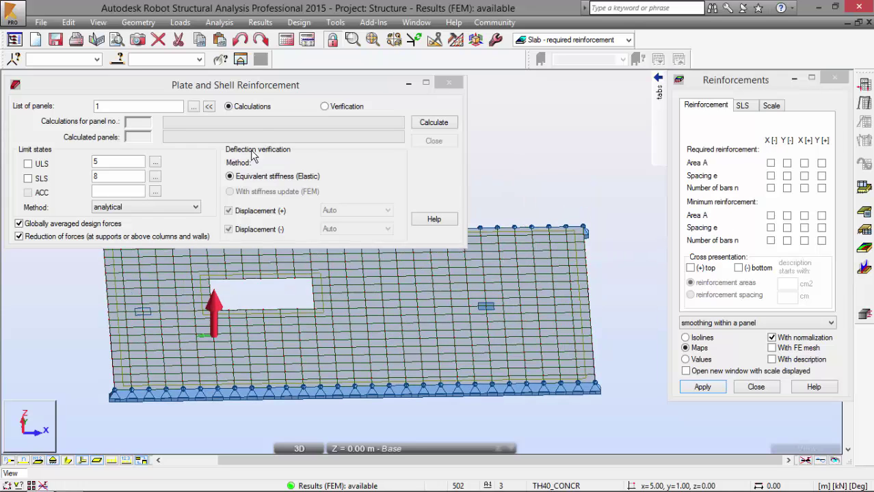
shift+middle_drag(566, 185, 539, 189)
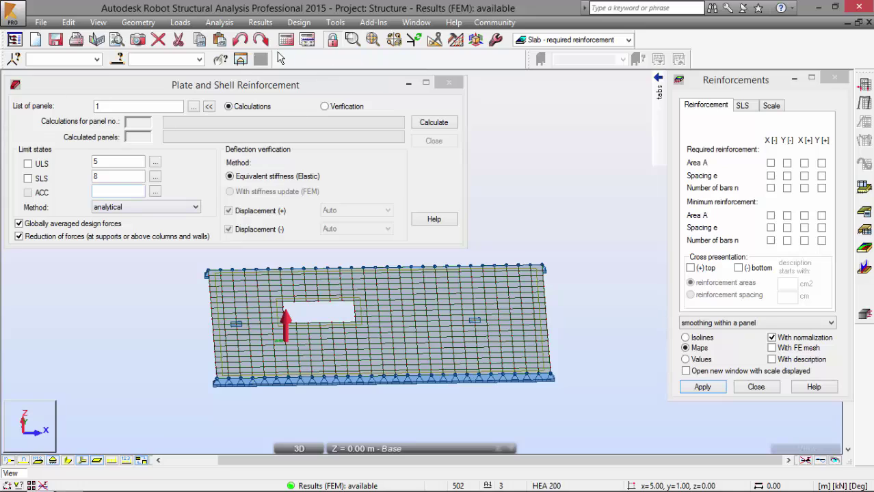
click(703, 387)
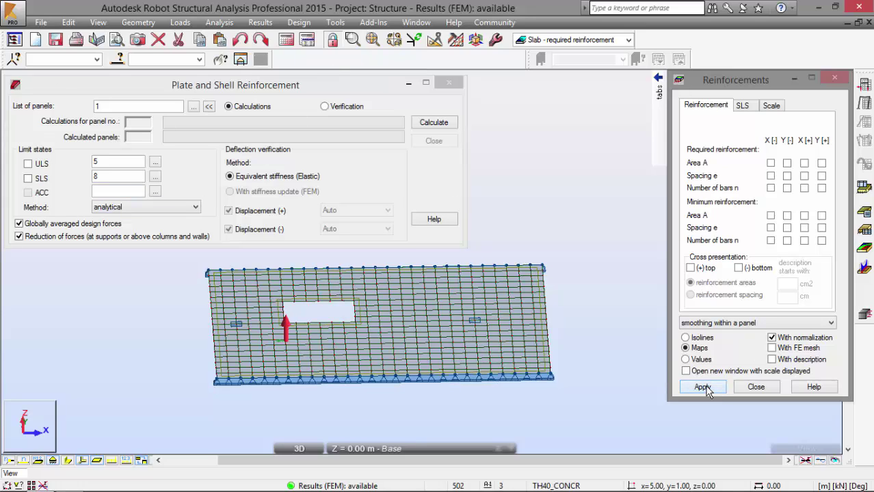
click(770, 163)
click(705, 387)
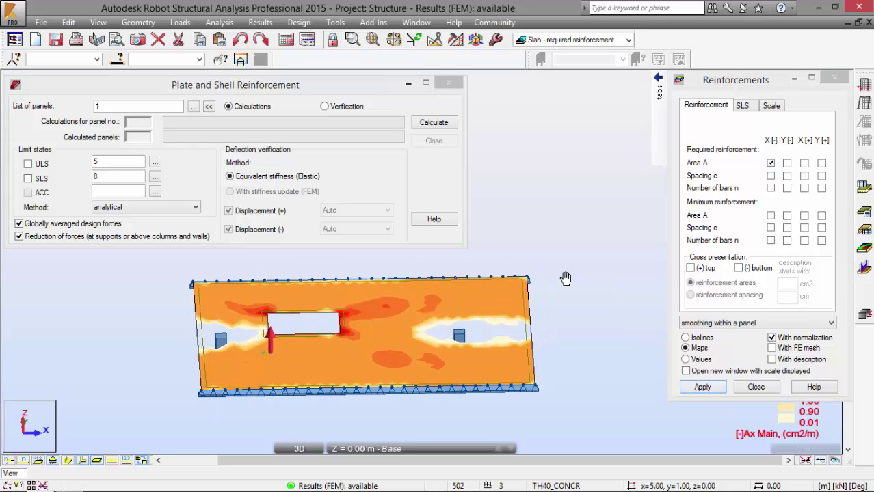
drag(739, 89, 652, 86)
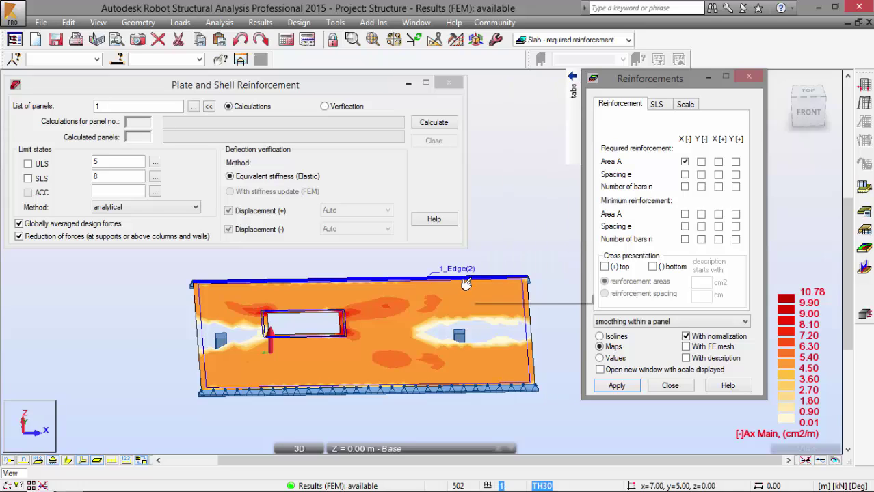
Recolour the reinforcement map with the 256 colors palette on a linear scale
mouse_move(573, 88)
click(542, 134)
click(672, 216)
click(662, 225)
click(681, 140)
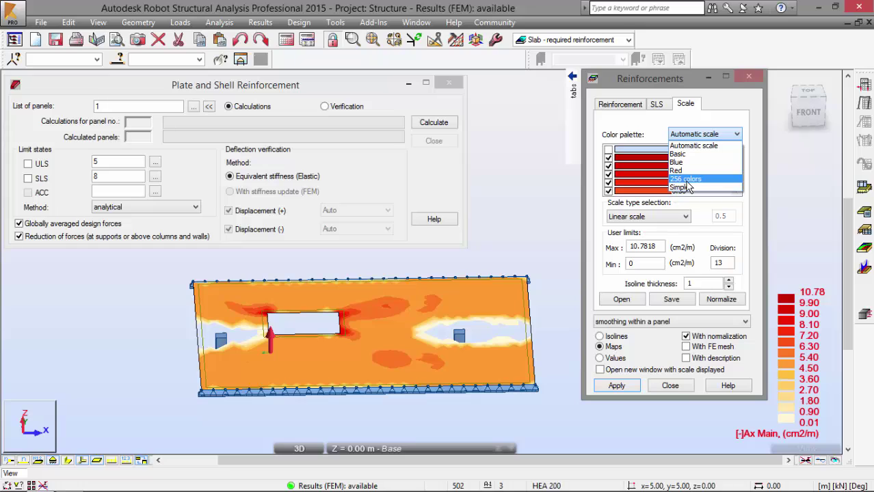
click(690, 182)
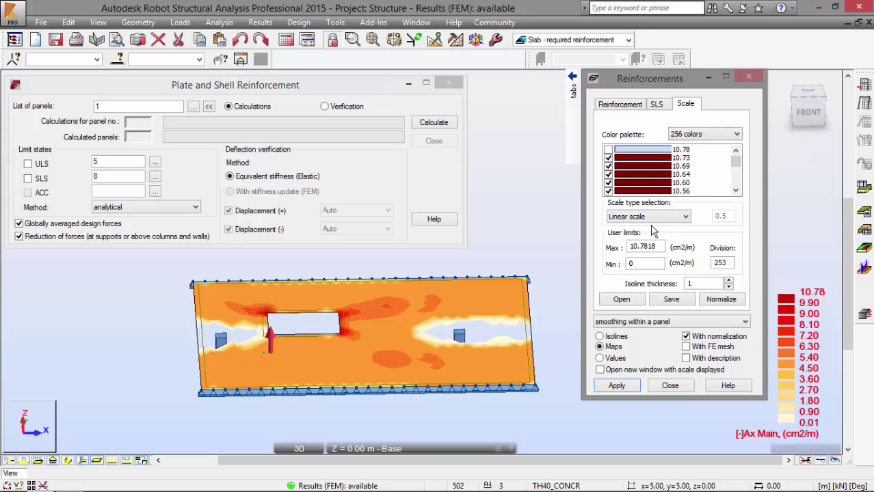
click(616, 386)
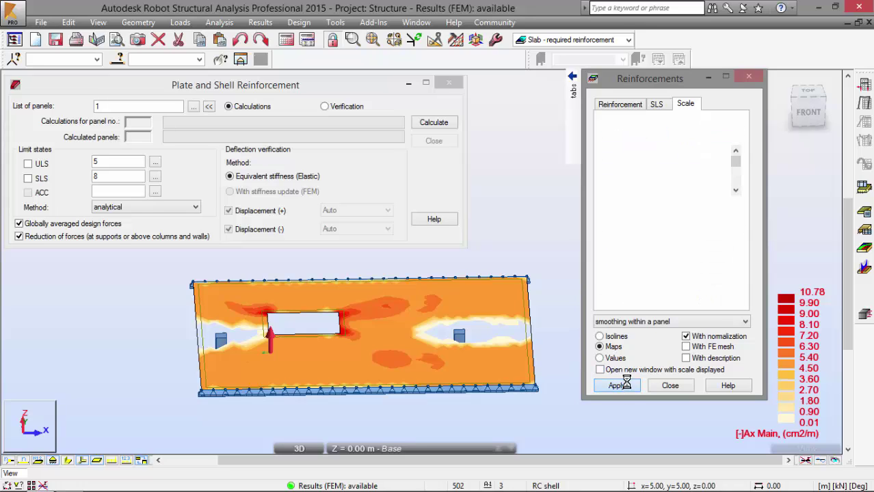
drag(518, 245, 485, 247)
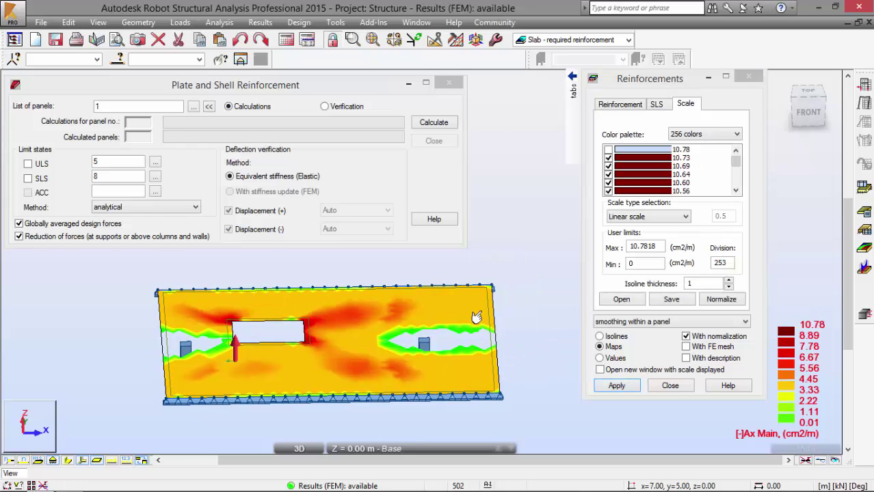
scroll(471, 318, up, 3)
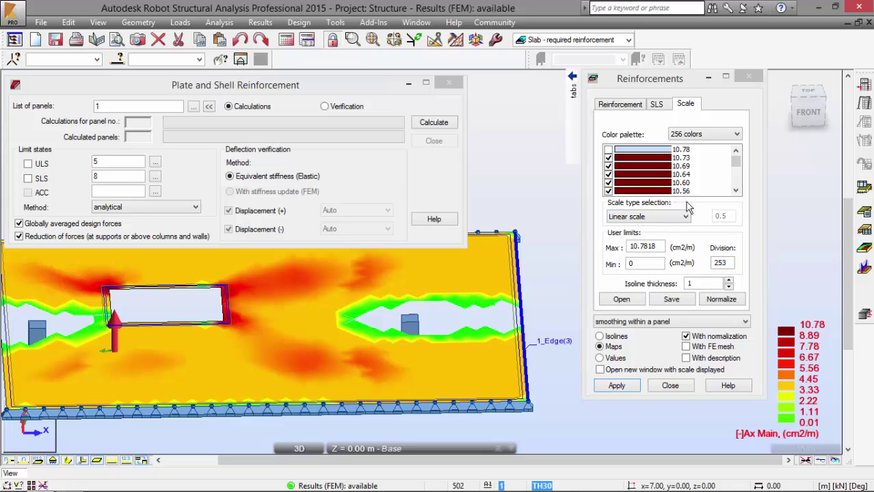
Switch the map to Area A Y[-], the [-]Ay Perpendicular result (0.01–10.44 cm2/m)
click(554, 97)
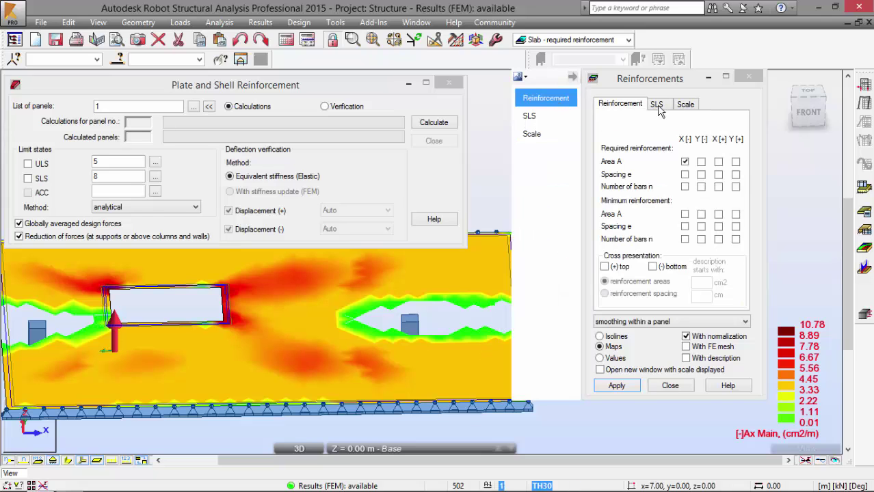
click(701, 163)
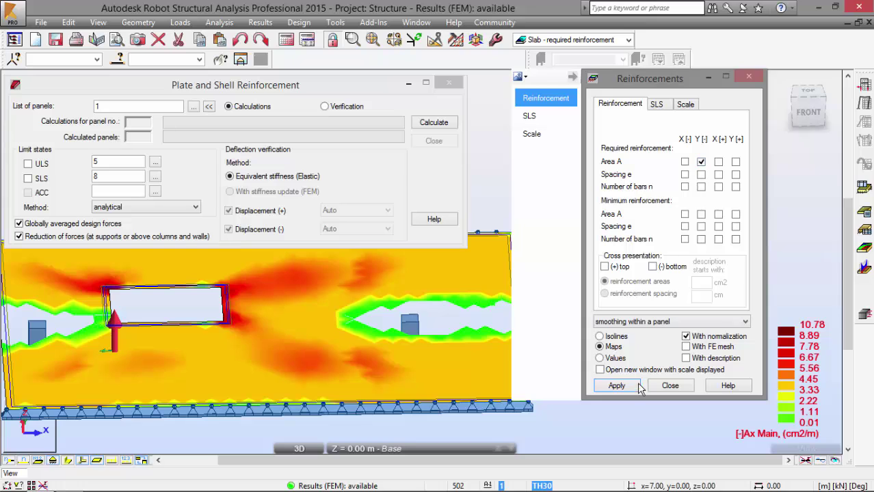
click(616, 386)
middle_drag(374, 298, 398, 306)
scroll(336, 303, down, 2)
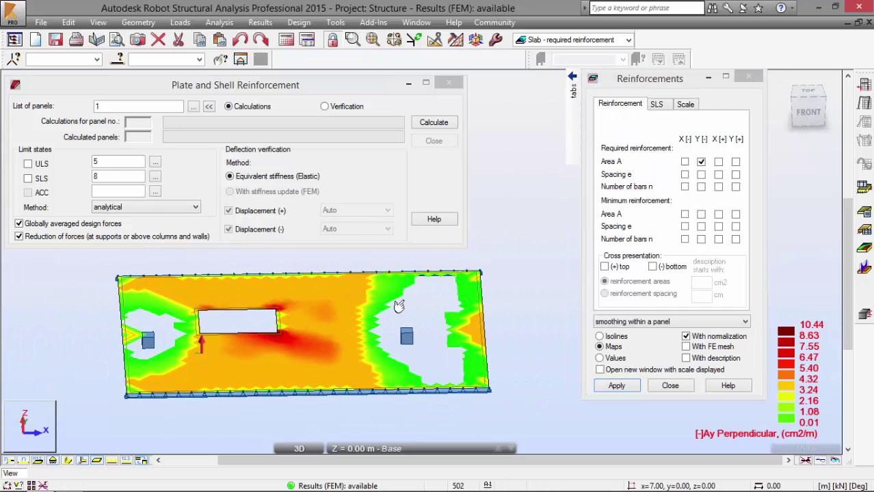
Open the Reinforcement Areas table and move the minimised reinforcement dialog aside
click(865, 231)
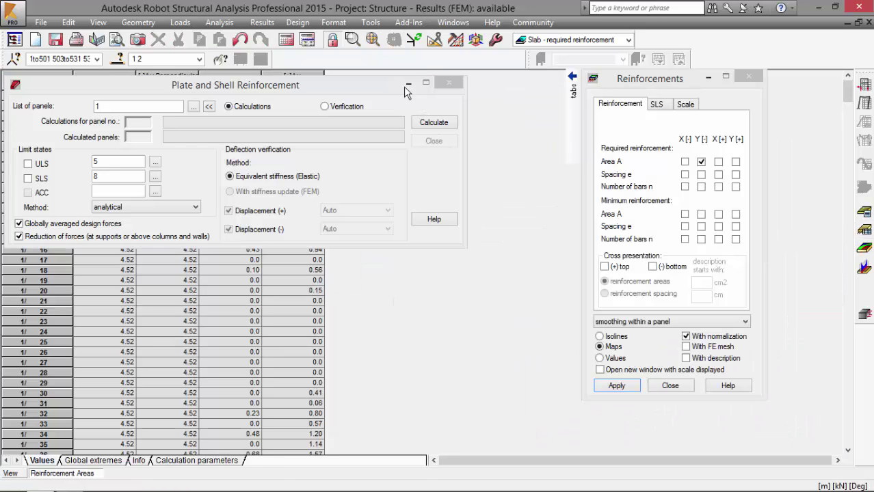
click(407, 84)
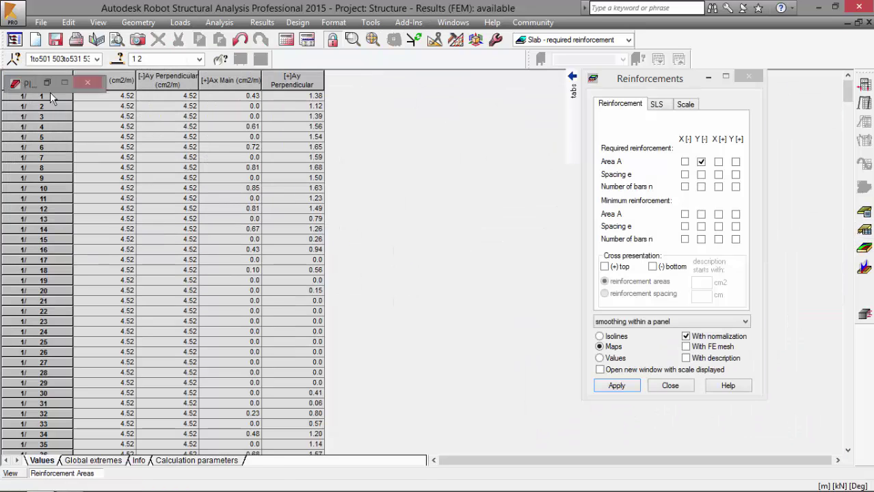
drag(27, 81, 457, 142)
Set the table columns to show Spacing e X[-] and Y[-]
right_click(160, 120)
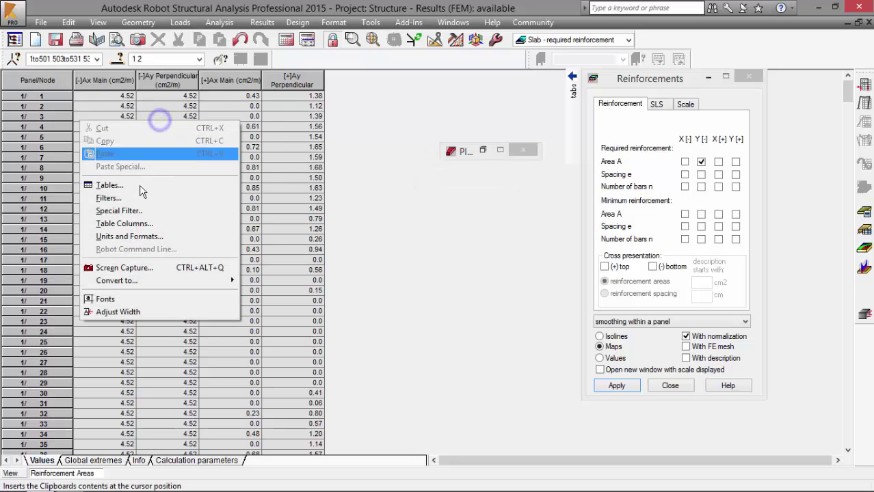
click(144, 222)
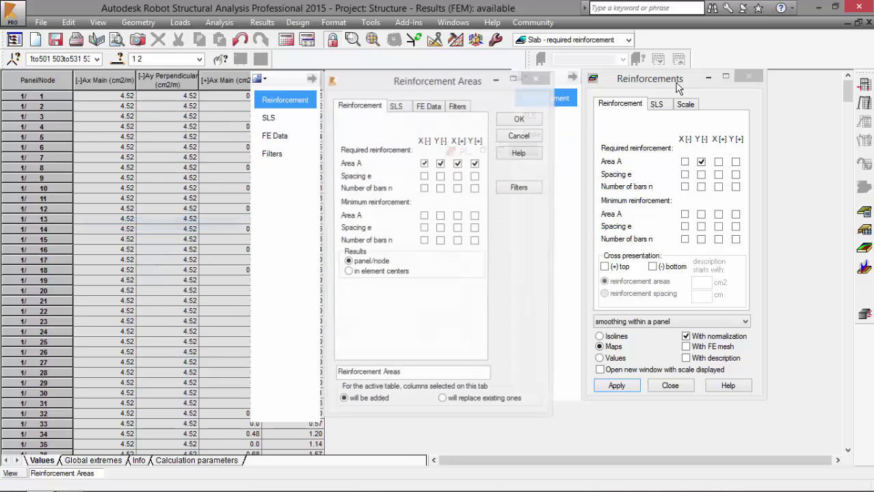
click(424, 176)
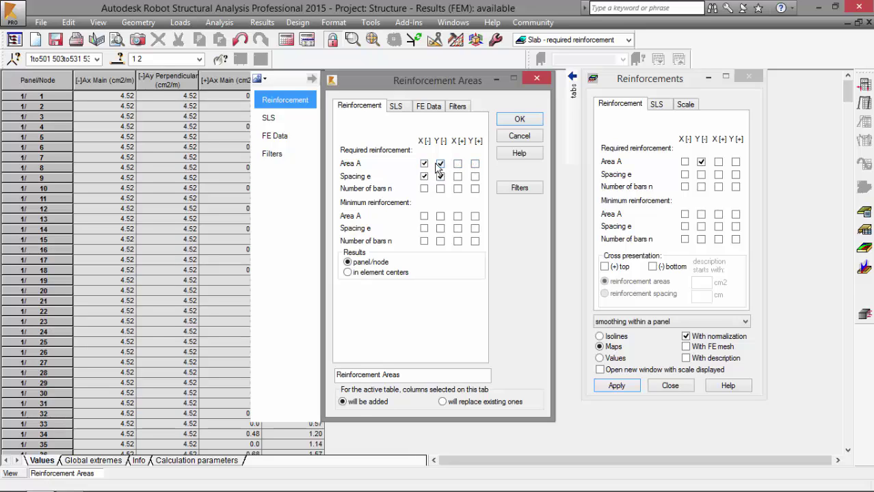
click(520, 119)
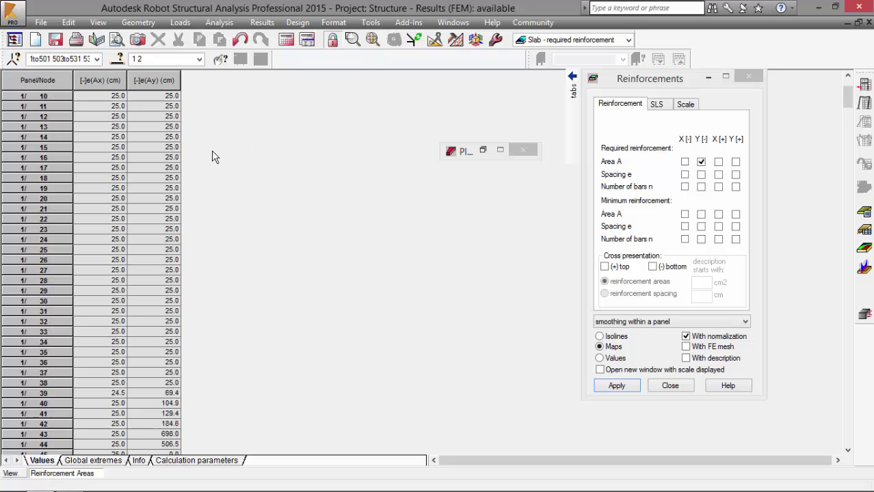
Check the spacing table's global extremes, then close the table and pan the slab map
scroll(233, 156, down, 5)
scroll(256, 162, up, 10)
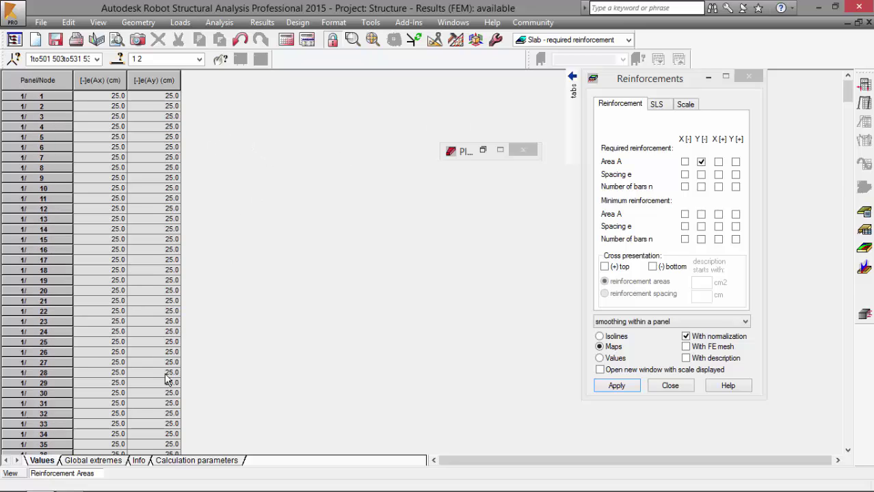
click(120, 460)
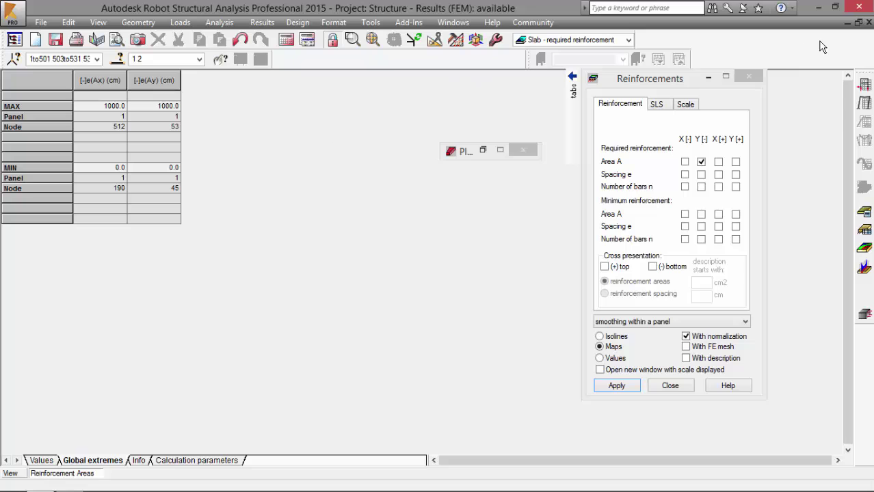
click(868, 23)
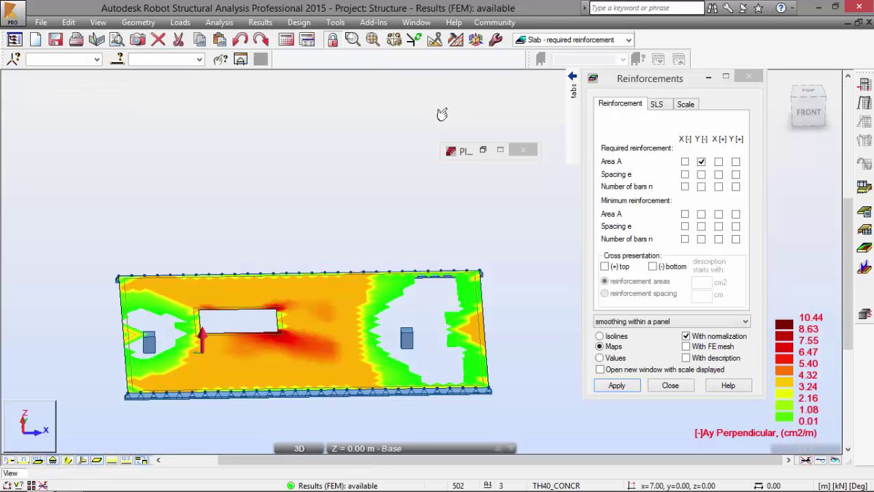
middle_drag(367, 151, 394, 165)
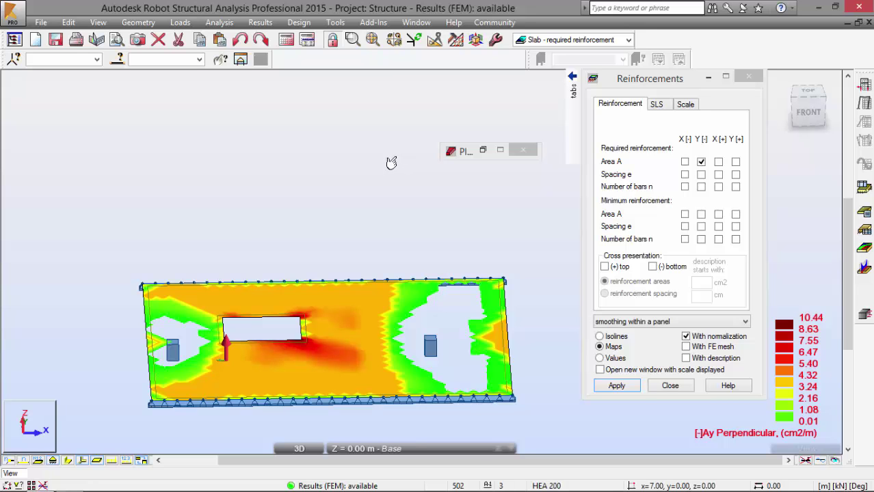
Switch to the PDF training manual in Foxit Reader at page 110, section 8.4
key(alt+Tab)
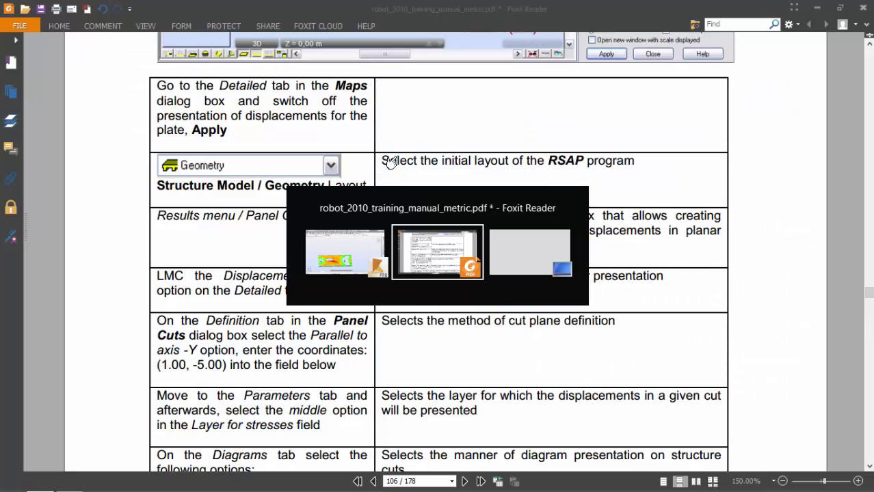
scroll(354, 181, down, 20)
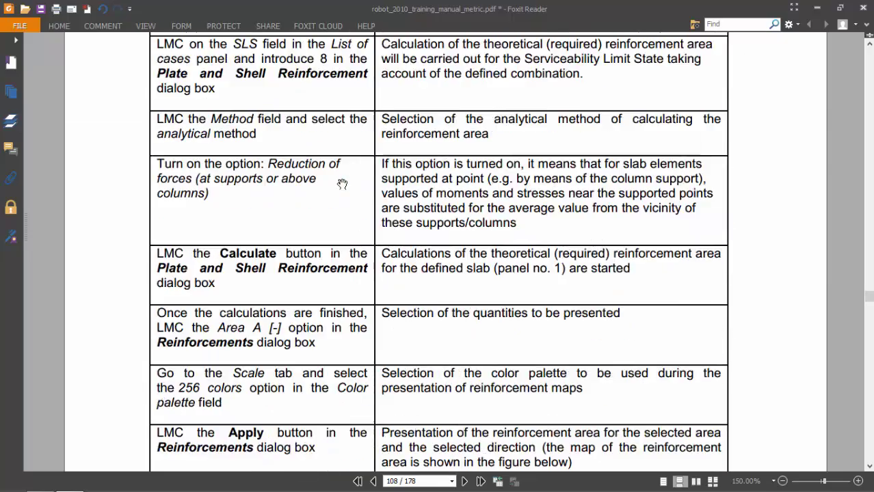
scroll(342, 184, up, 5)
scroll(342, 184, down, 20)
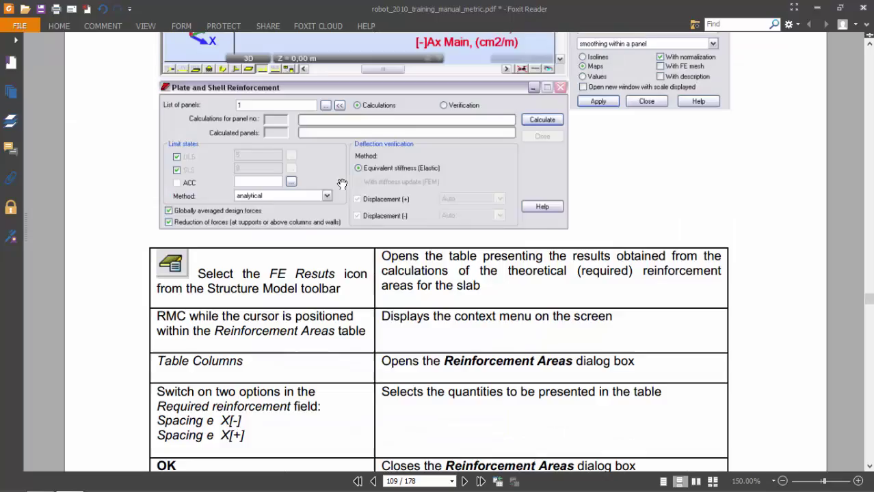
scroll(342, 184, up, 4)
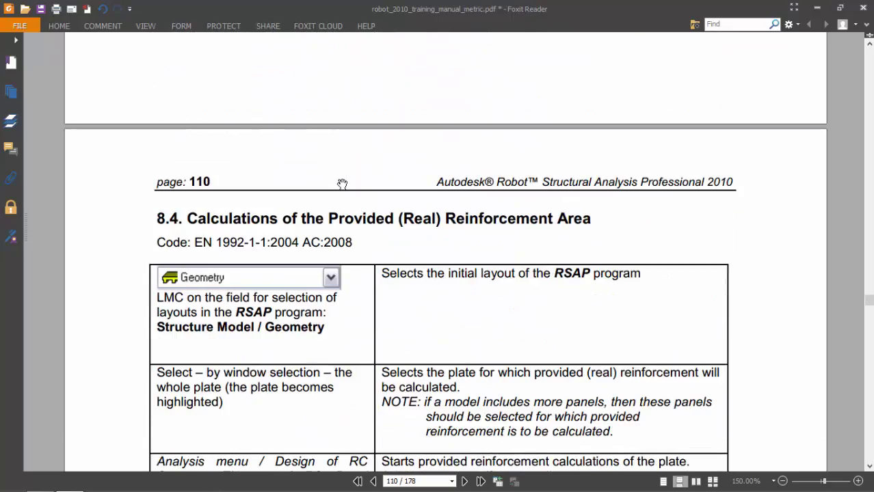